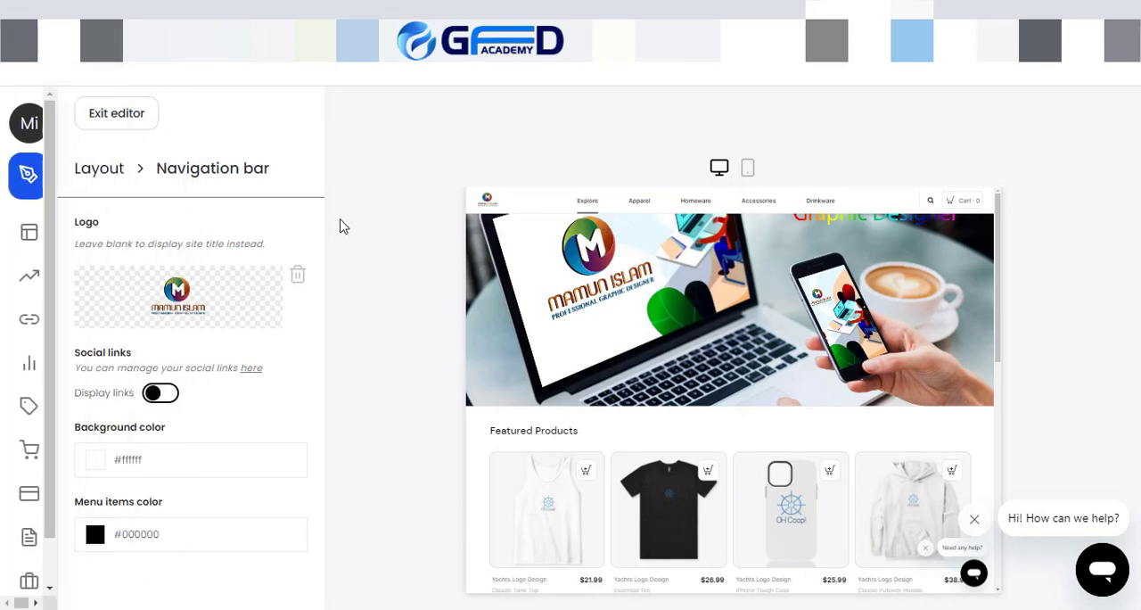
# Step: View the T-Shart design store, open it in the store editor and bring up its navigation bar settings
pyautogui.moveTo(35, 214)
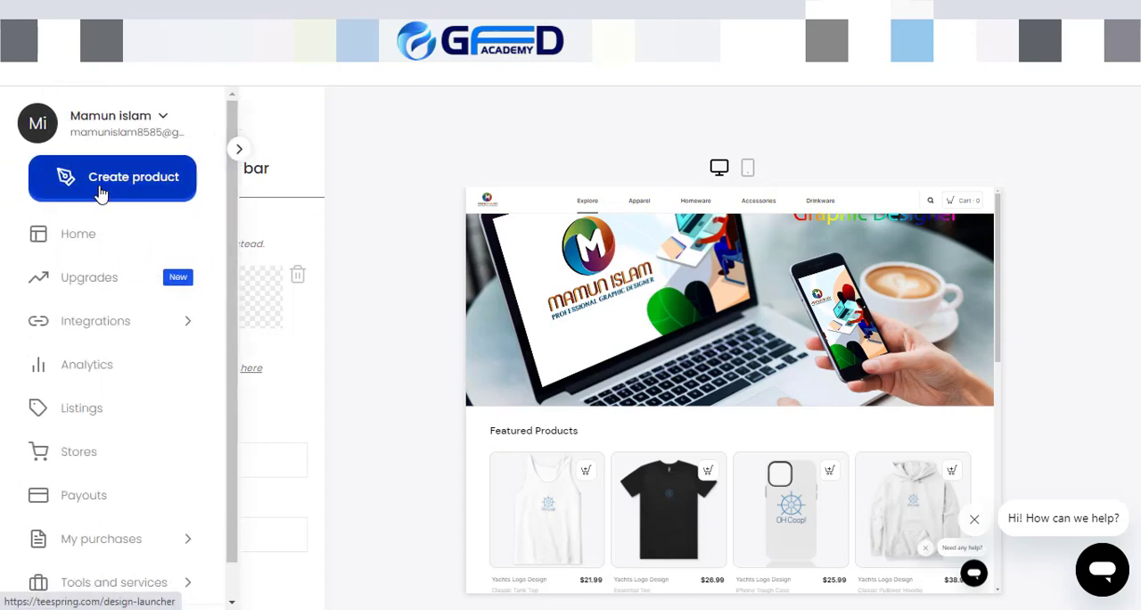
pyautogui.click(80, 451)
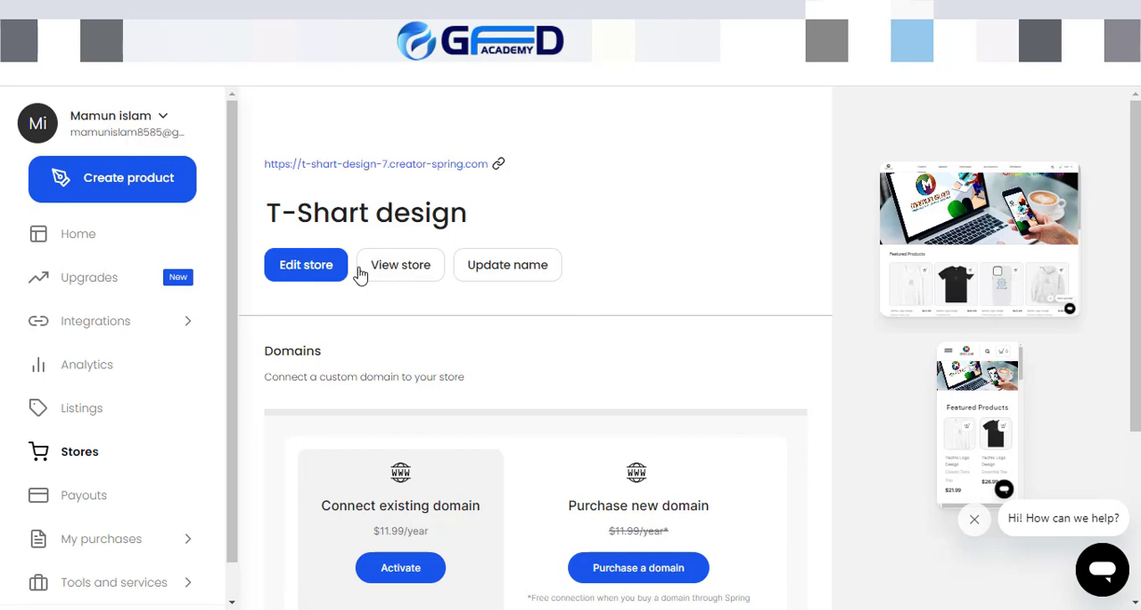
pyautogui.click(415, 273)
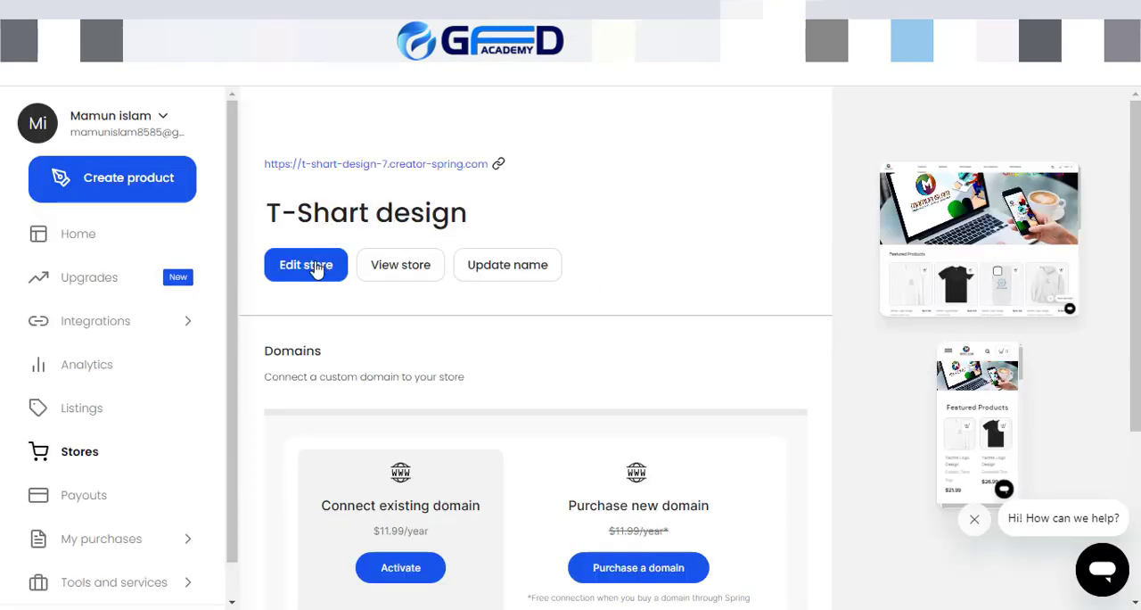
pyautogui.click(299, 271)
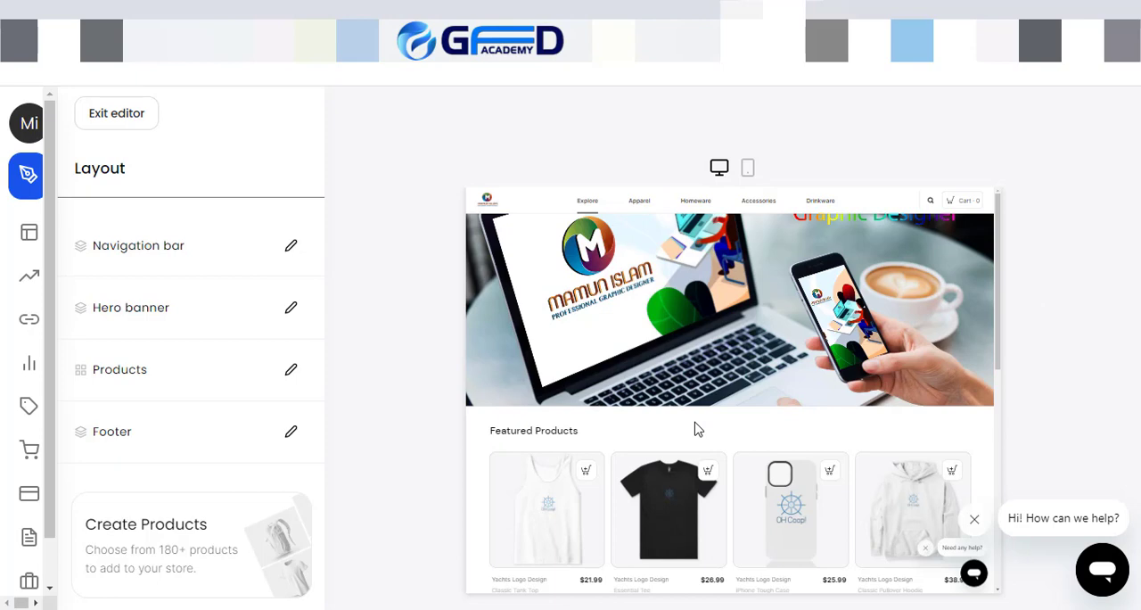
pyautogui.click(291, 247)
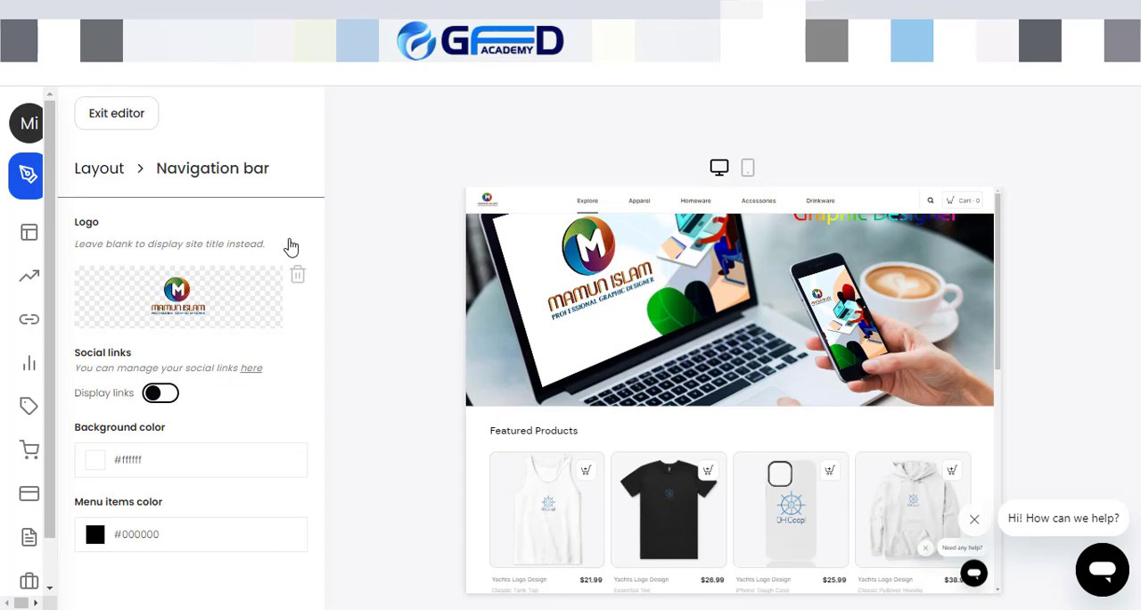
# Step: Replace the navigation bar logo with the atech4 image from the My Parsonal folder on drive D
pyautogui.moveTo(641, 210)
pyautogui.click(298, 277)
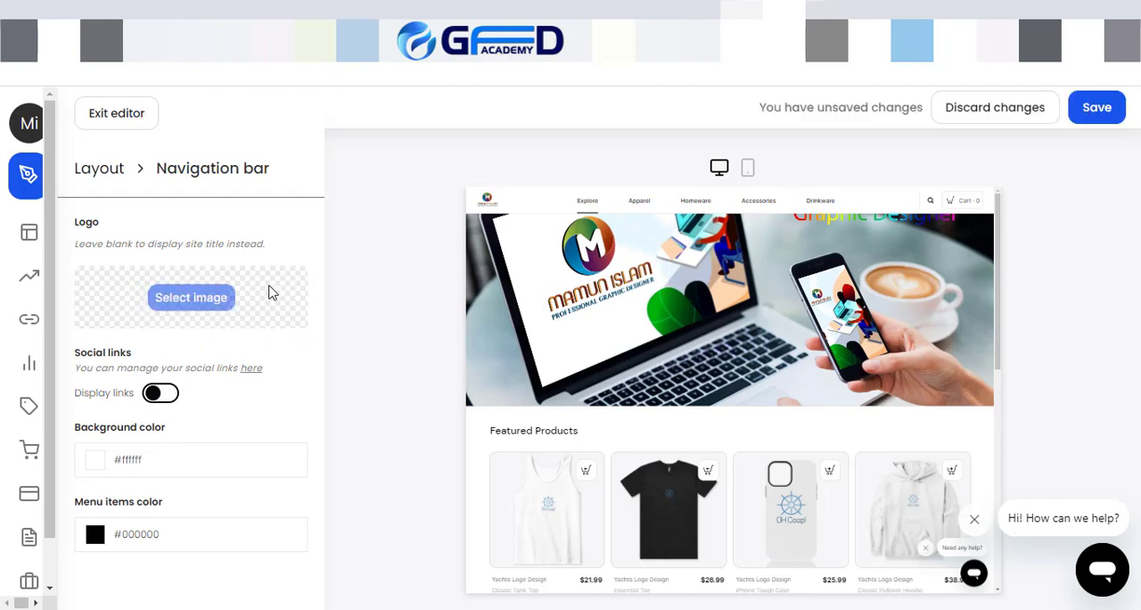
pyautogui.click(207, 298)
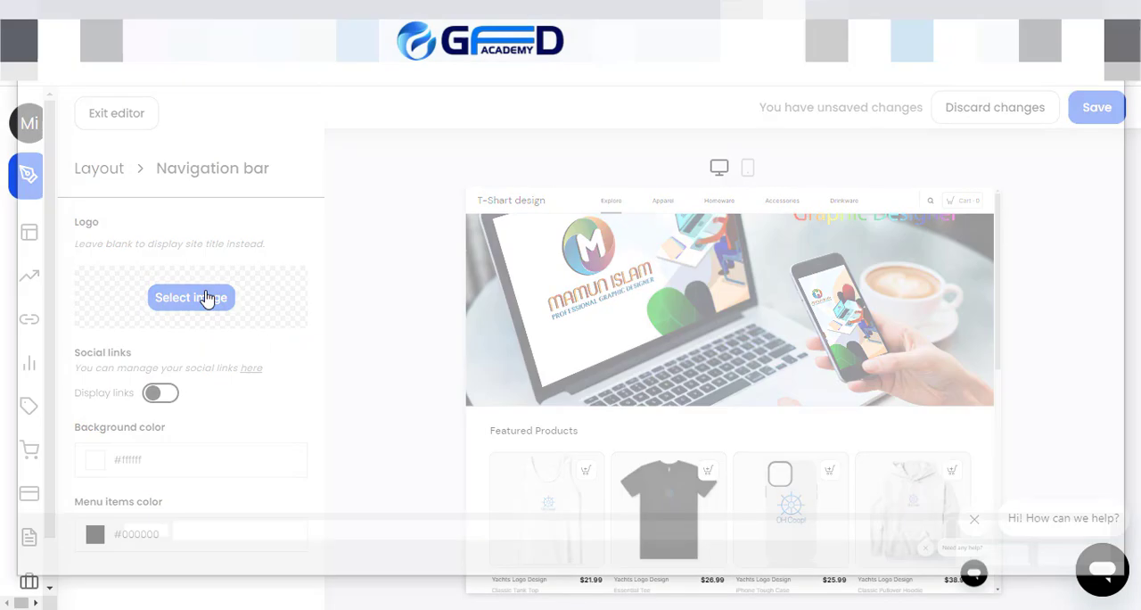
pyautogui.click(112, 472)
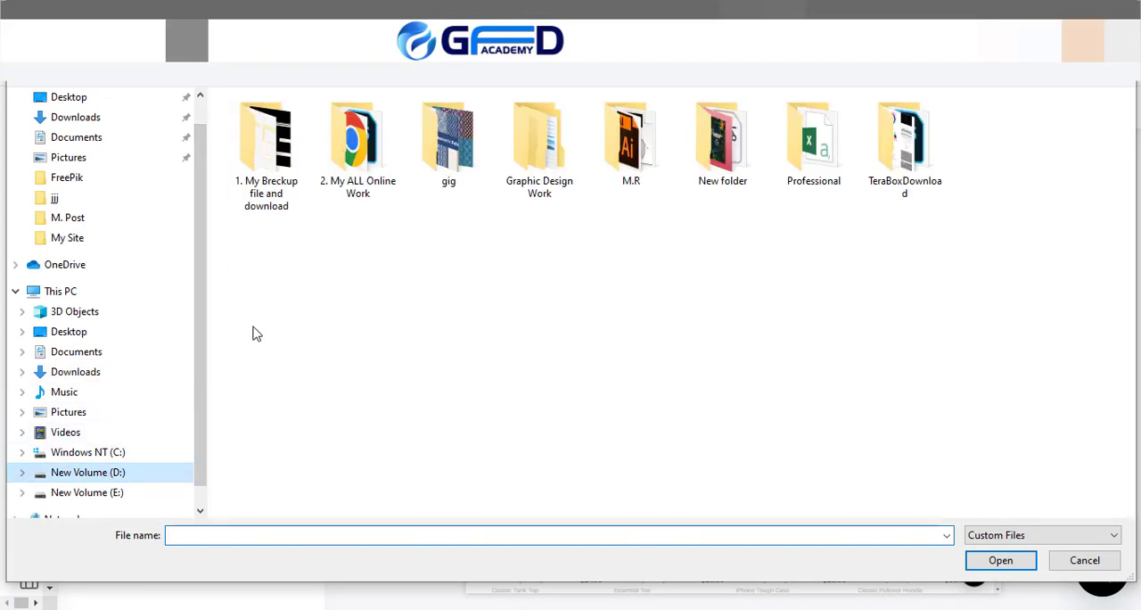
pyautogui.click(306, 170)
pyautogui.doubleClick(306, 170)
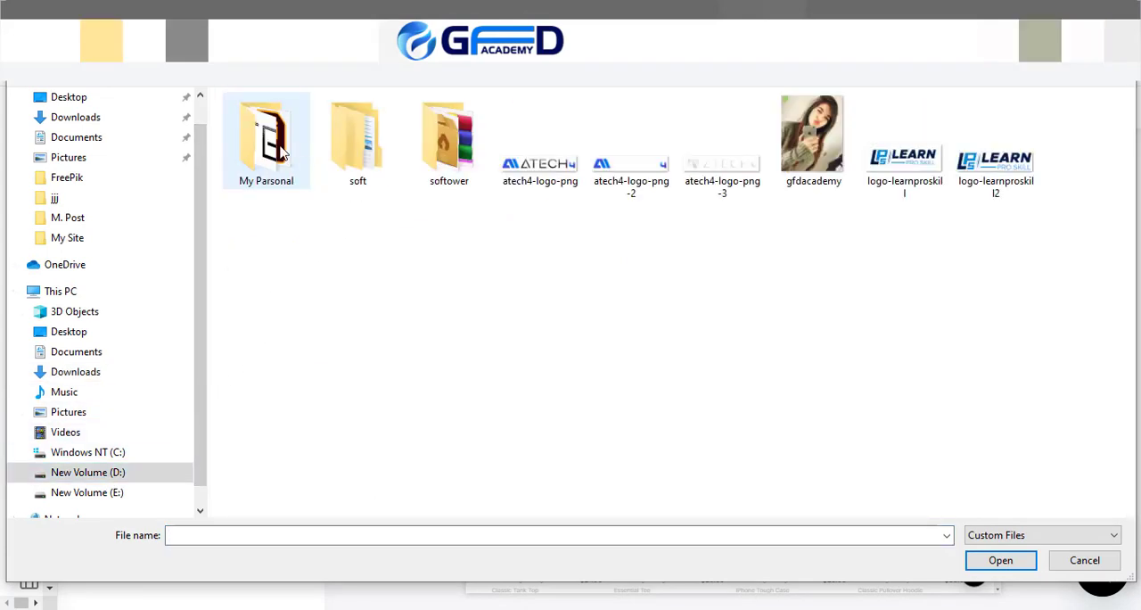
pyautogui.doubleClick(282, 154)
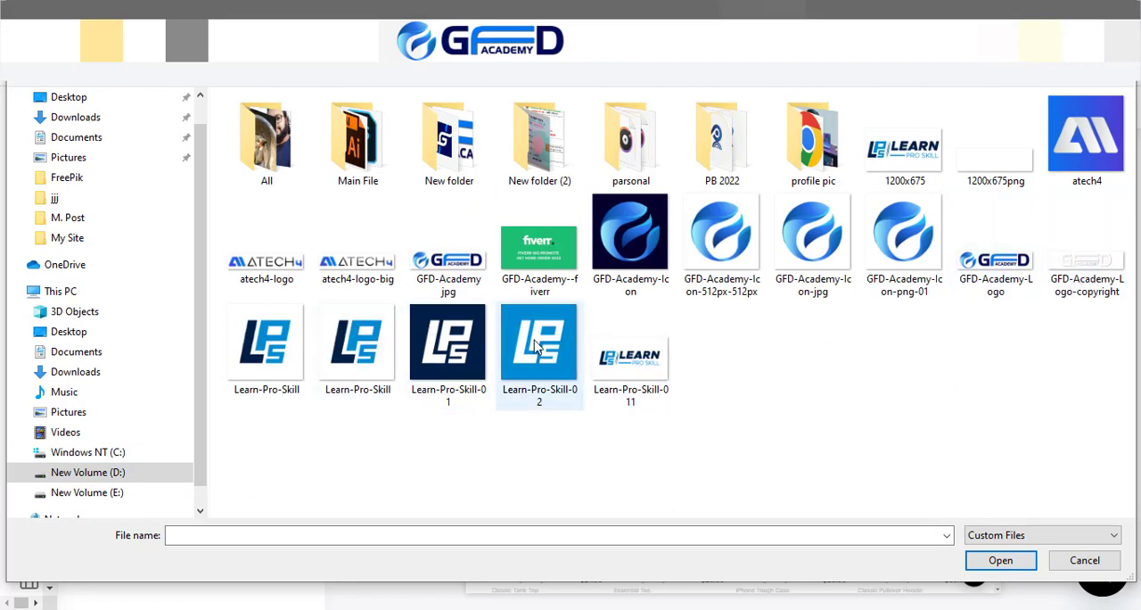
pyautogui.doubleClick(1096, 161)
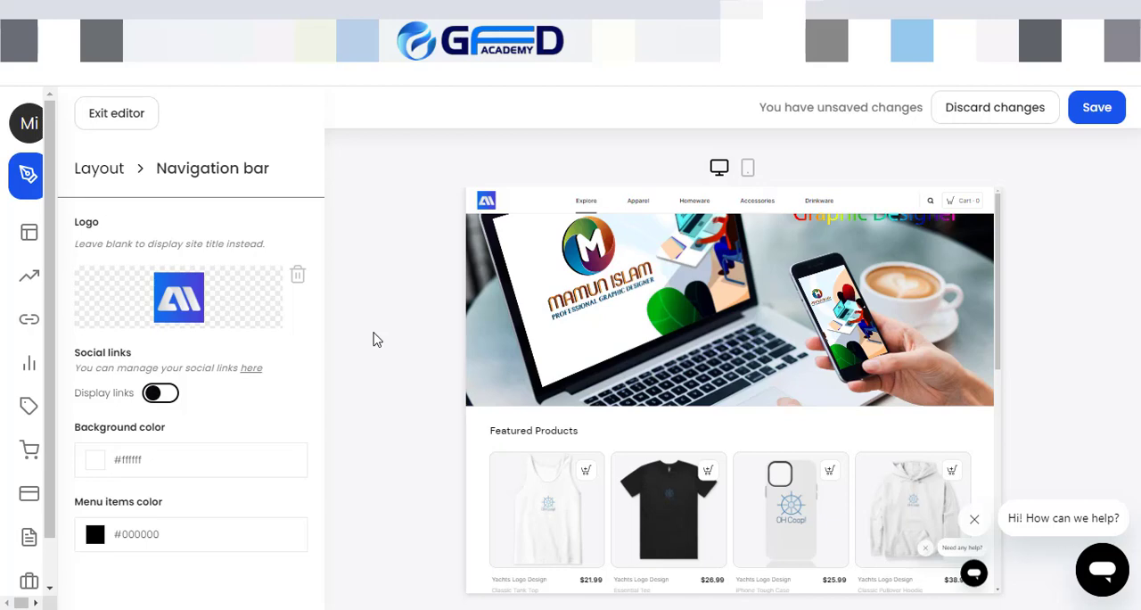
# Step: Remove the square logo and set the atech4-logo image as the navigation bar logo
pyautogui.click(297, 275)
pyautogui.click(189, 303)
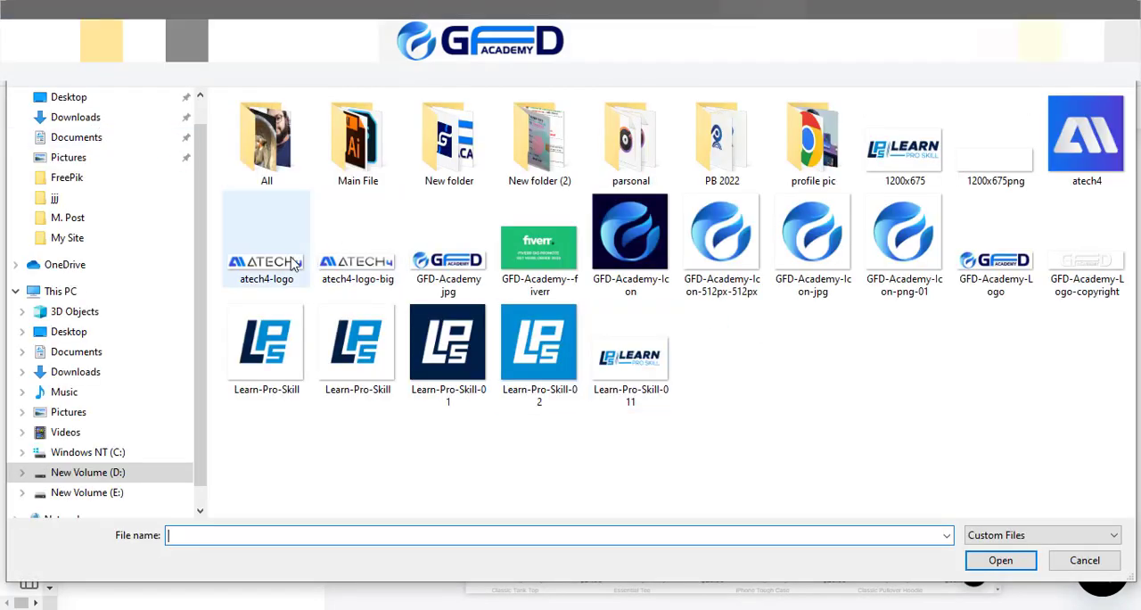
pyautogui.doubleClick(249, 262)
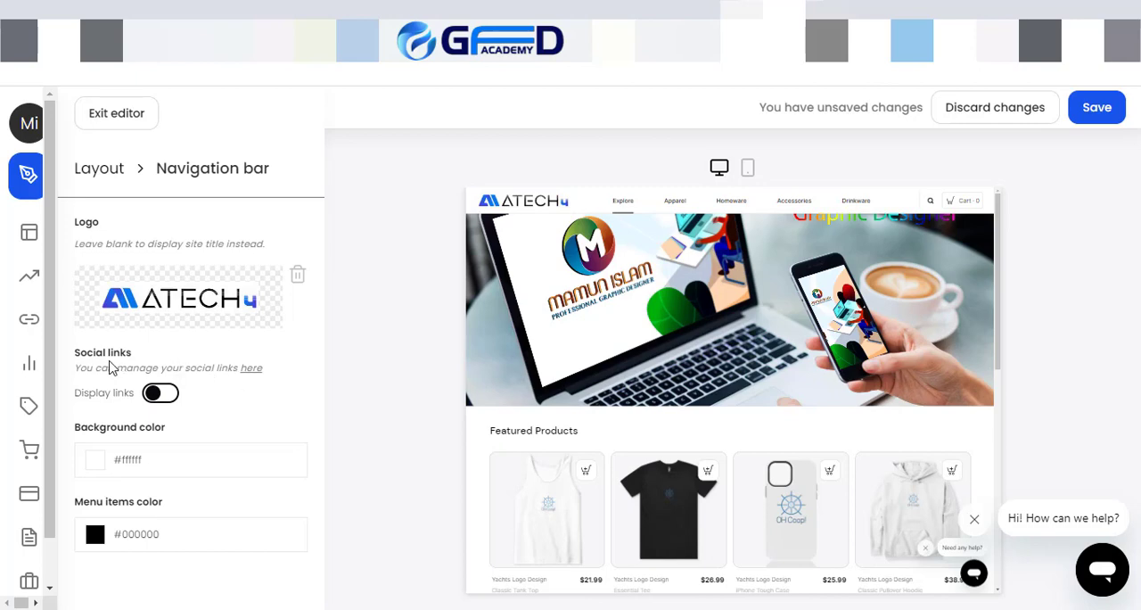
# Step: Try the social links display and a darker navigation bar background, restoring hidden links and background color #ffffff
pyautogui.click(160, 393)
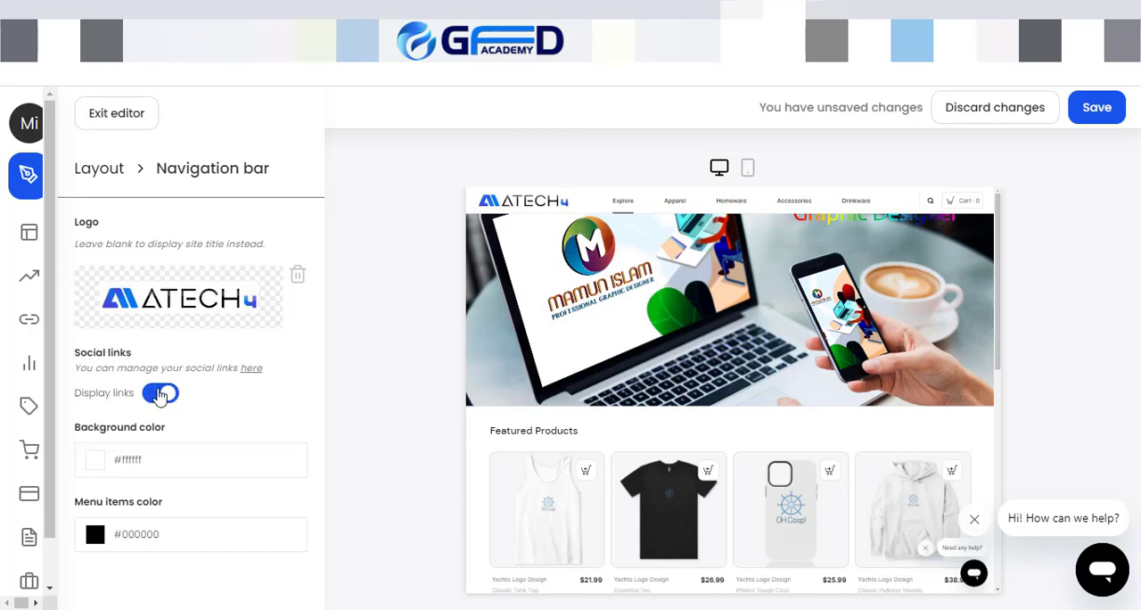
pyautogui.click(161, 393)
pyautogui.click(96, 464)
pyautogui.click(217, 508)
pyautogui.moveTo(235, 505)
pyautogui.mouseDown()
pyautogui.moveTo(268, 517)
pyautogui.moveTo(224, 536)
pyautogui.moveTo(125, 515)
pyautogui.moveTo(89, 537)
pyautogui.moveTo(206, 500)
pyautogui.moveTo(131, 550)
pyautogui.mouseUp()
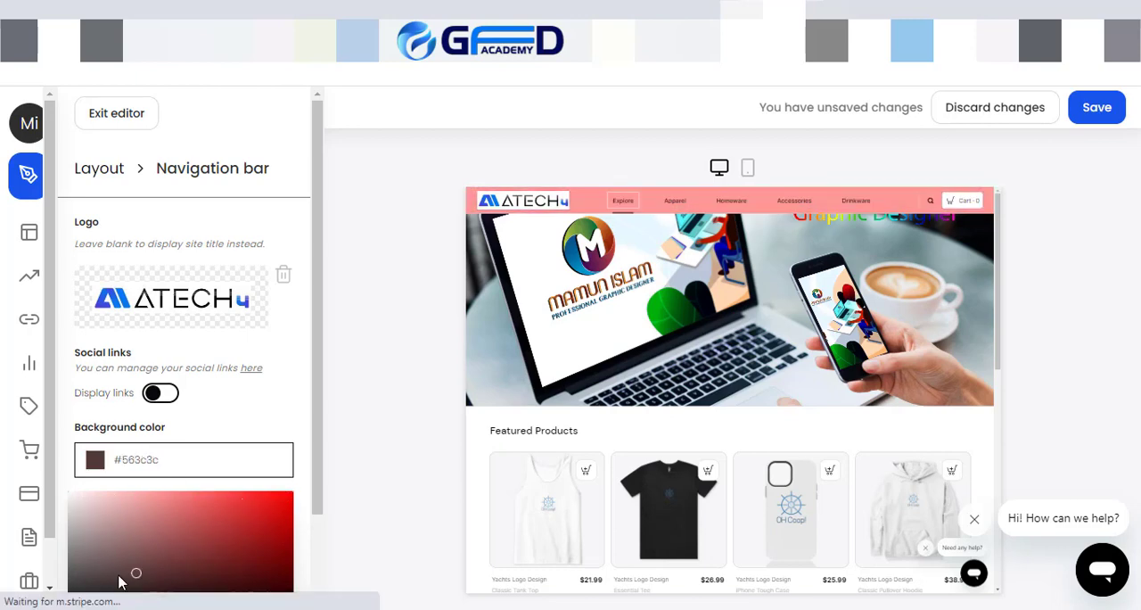
pyautogui.moveTo(5, 473)
pyautogui.moveTo(193, 468); pyautogui.dragTo(69, 491)
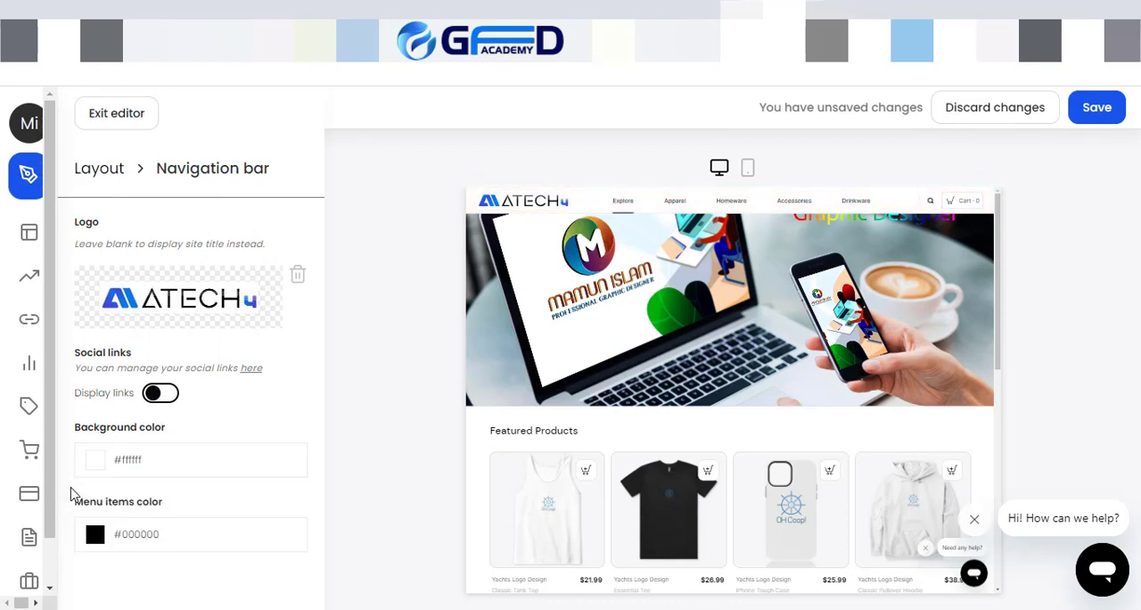
# Step: Try #00ffe1 as the menu items color and restore it to #000000
pyautogui.click(164, 539)
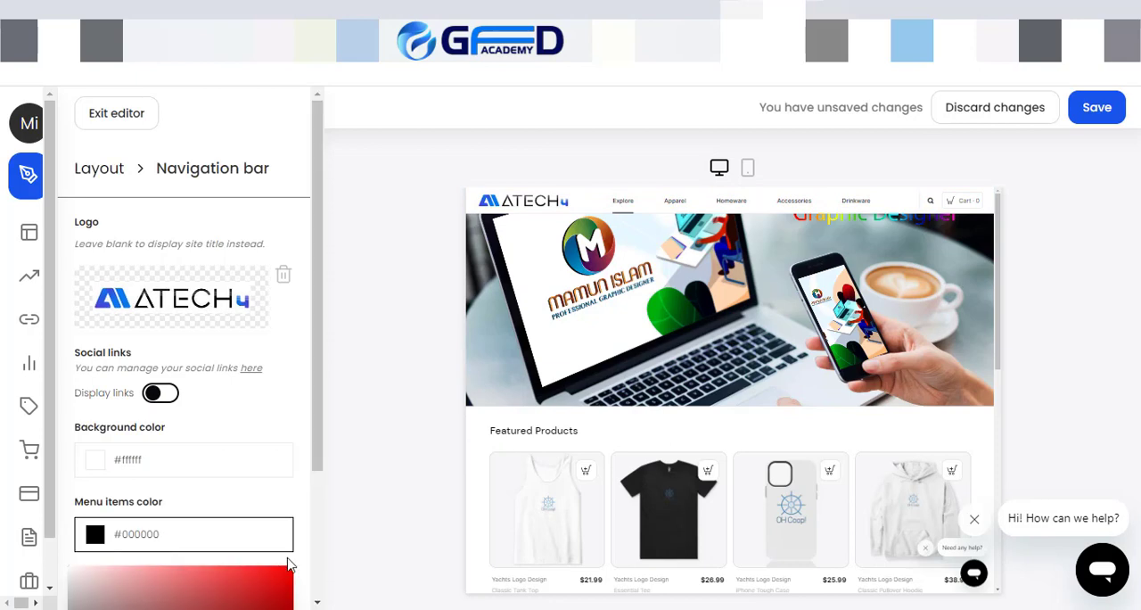
pyautogui.scroll(-3, 250, 479)
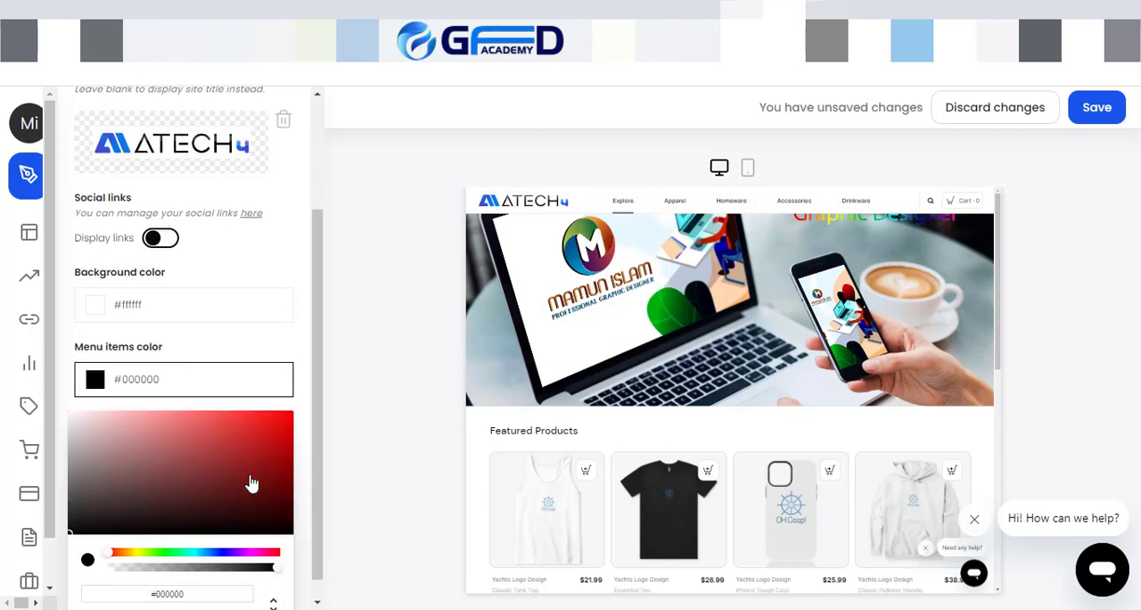
pyautogui.click(191, 532)
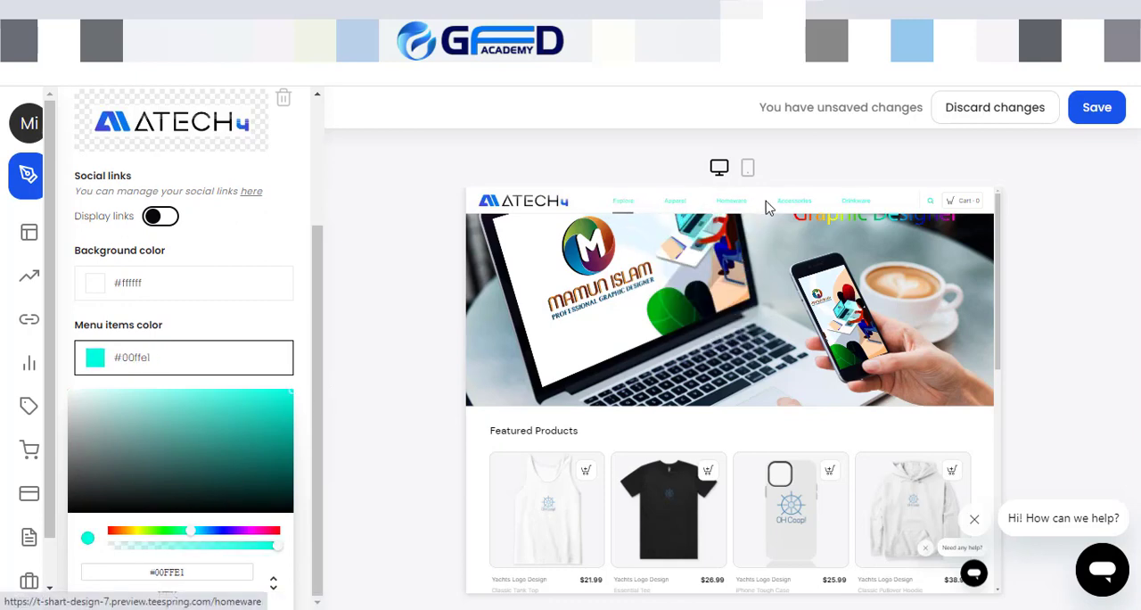
pyautogui.moveTo(102, 426); pyautogui.dragTo(59, 531)
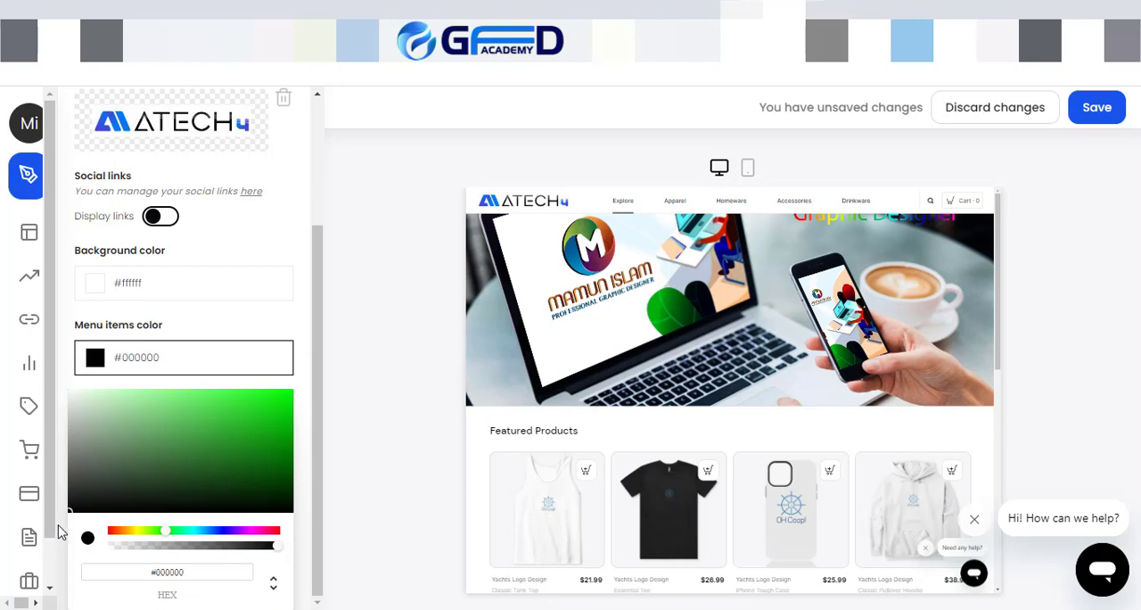
pyautogui.click(301, 521)
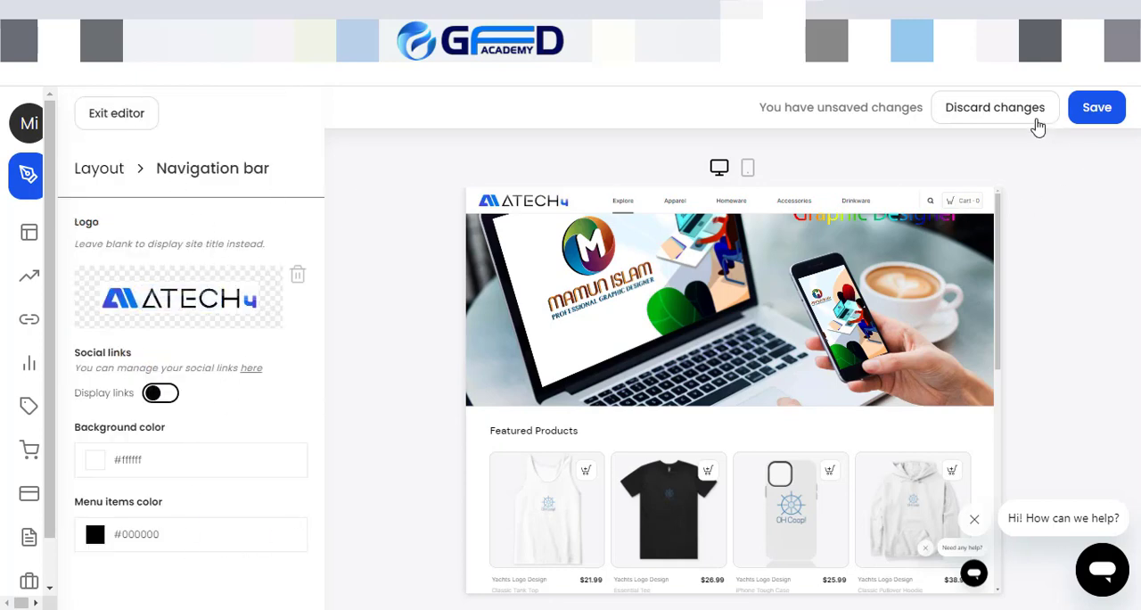
# Step: Save the navigation bar changes and check the header and its category menus on the live store
pyautogui.click(1086, 118)
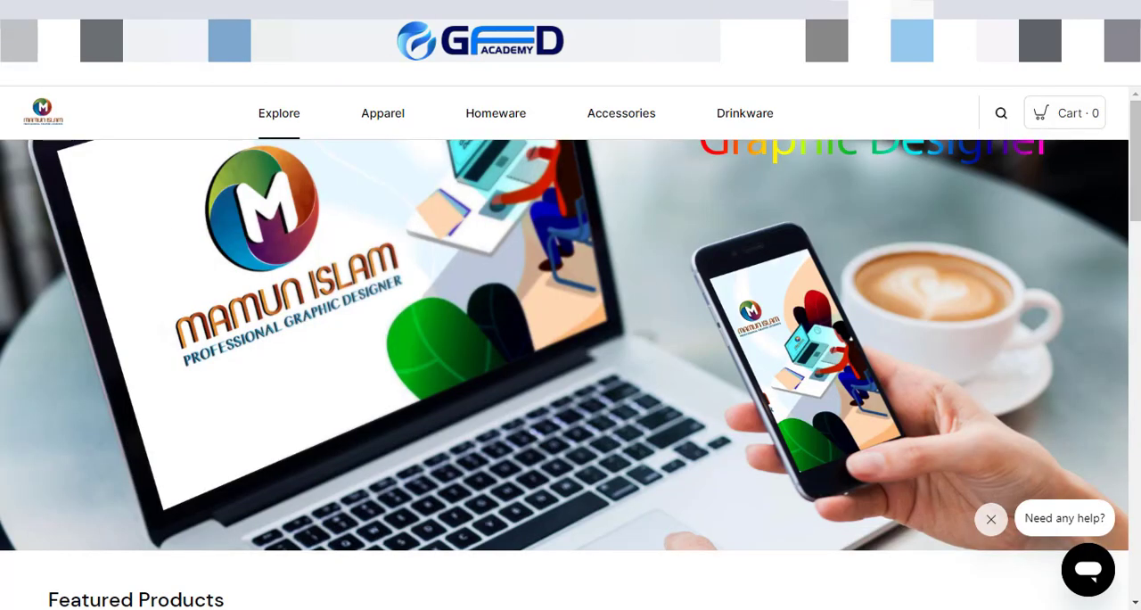
pyautogui.click(381, 144)
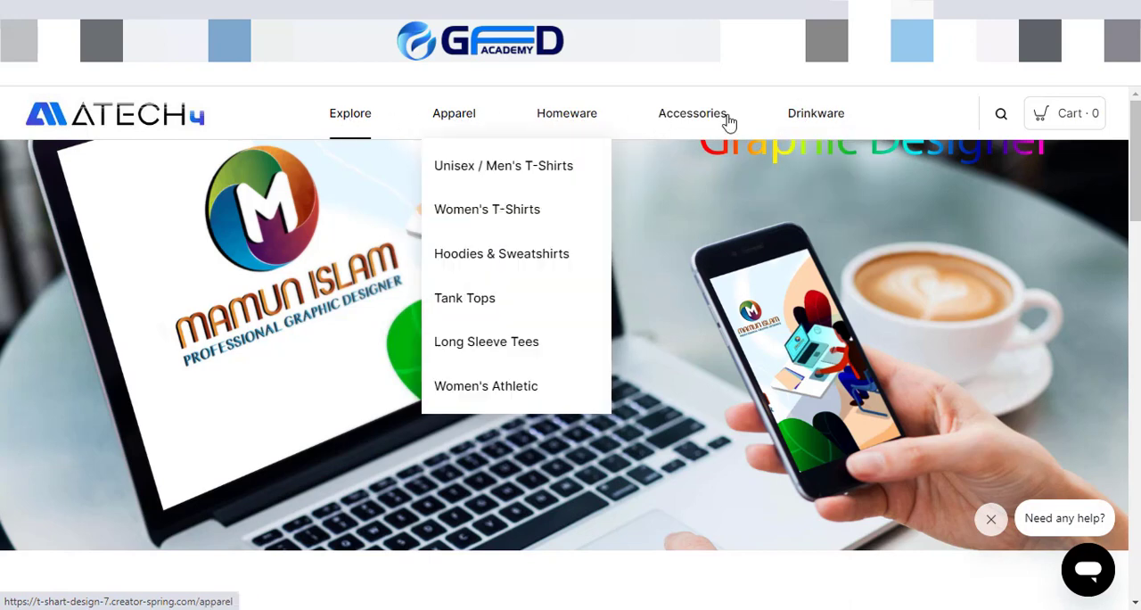
pyautogui.moveTo(731, 123)
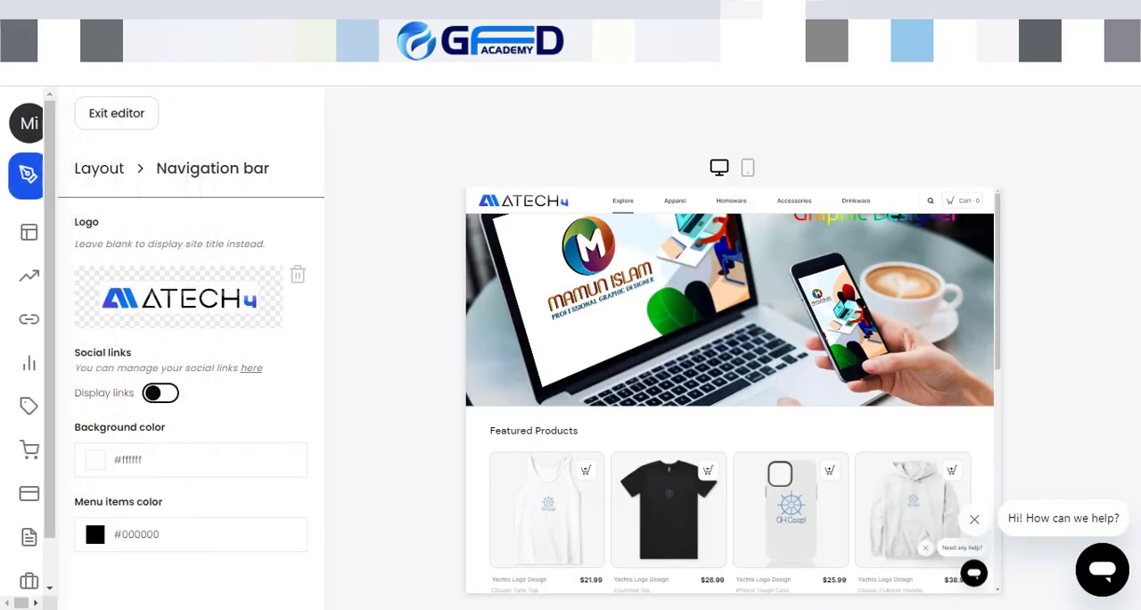
# Step: Leave and reopen the store editor, and switch the hero banner to the Advanced layout
pyautogui.click(103, 113)
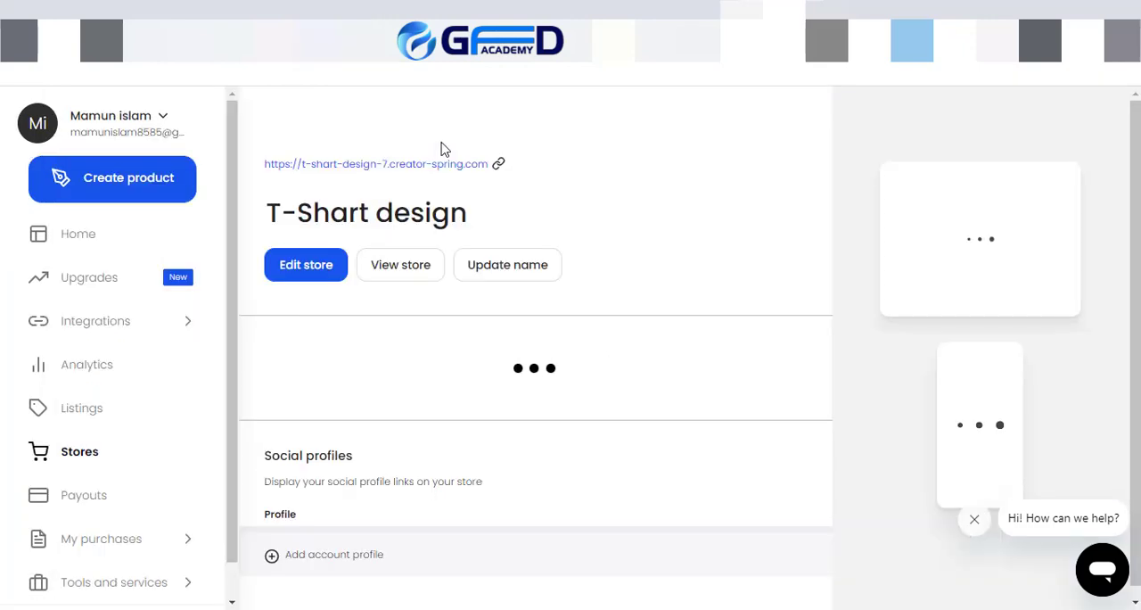
pyautogui.click(289, 263)
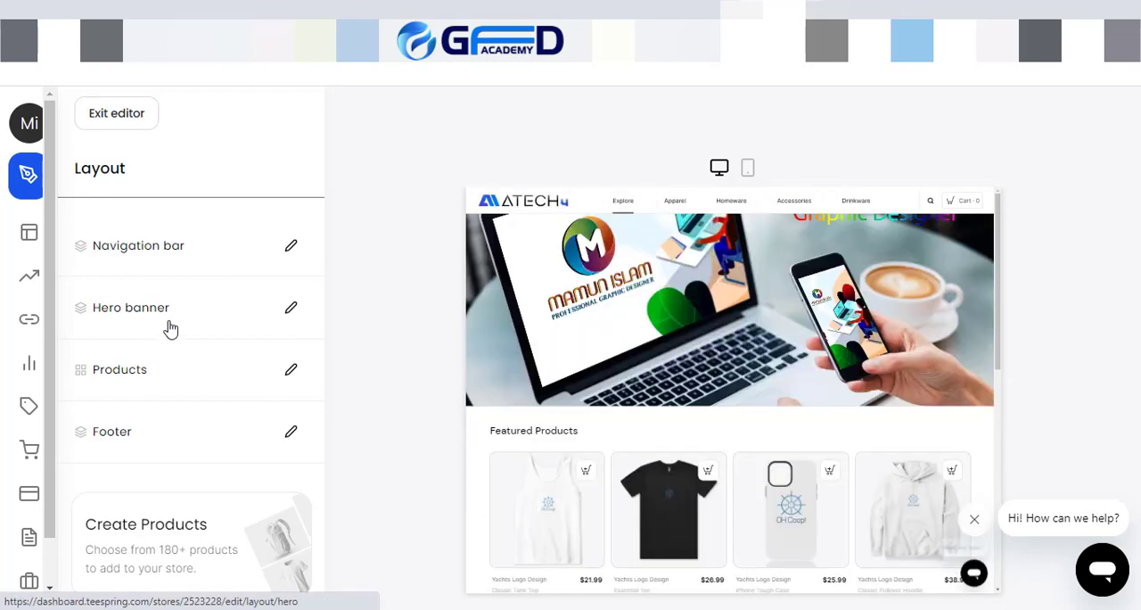
pyautogui.click(290, 312)
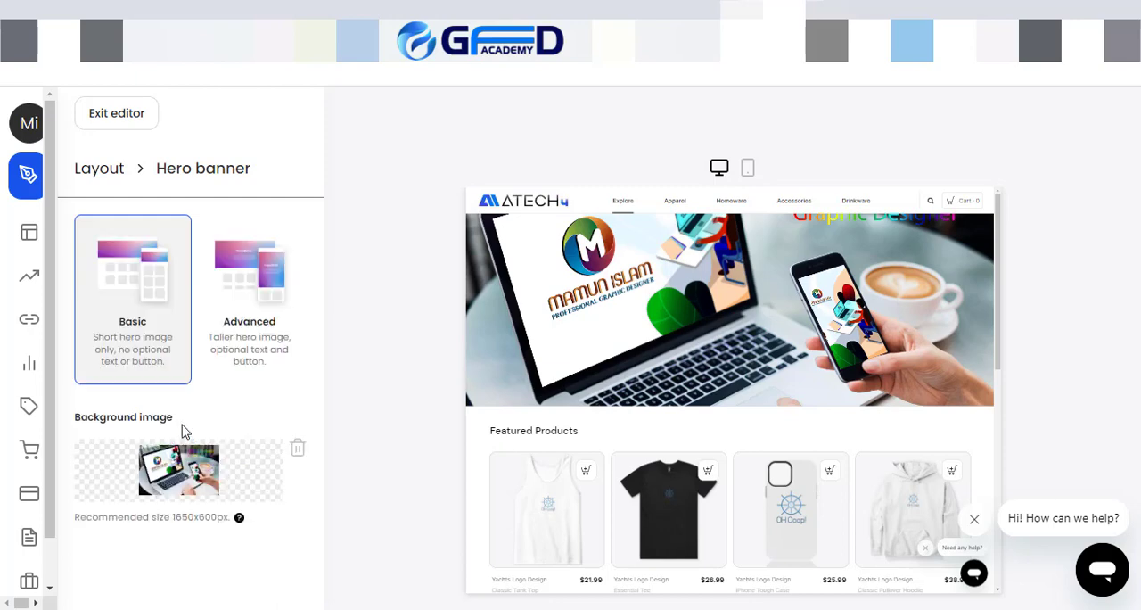
pyautogui.moveTo(161, 473)
pyautogui.click(257, 273)
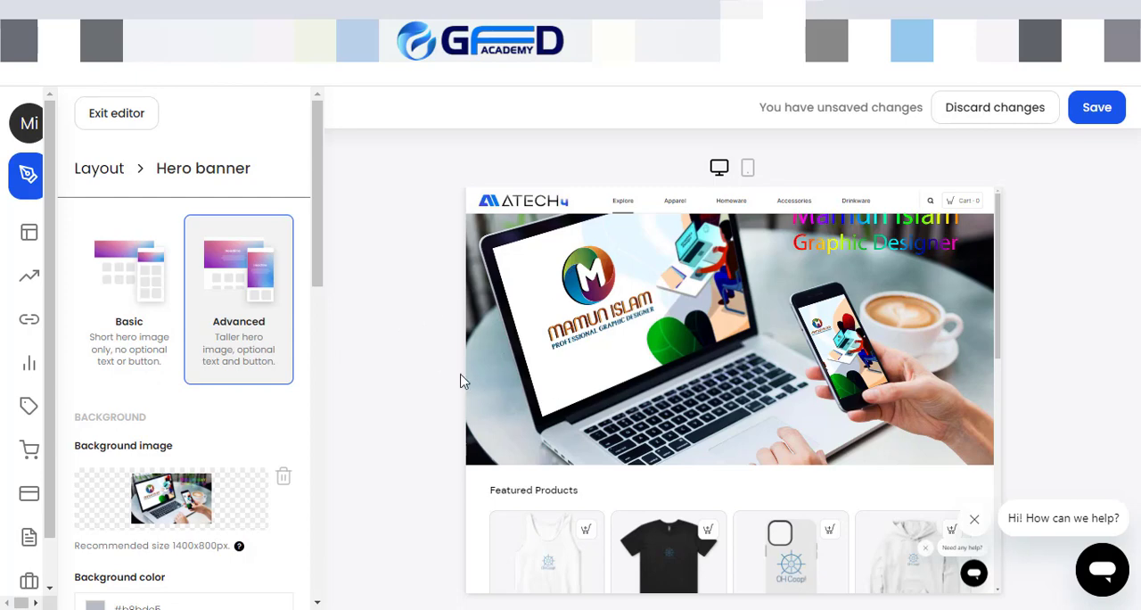
# Step: Enter "GFD Academy Is The Best Pl" as the hero banner's small heading and highlight it in the preview
pyautogui.scroll(-4, 204, 446)
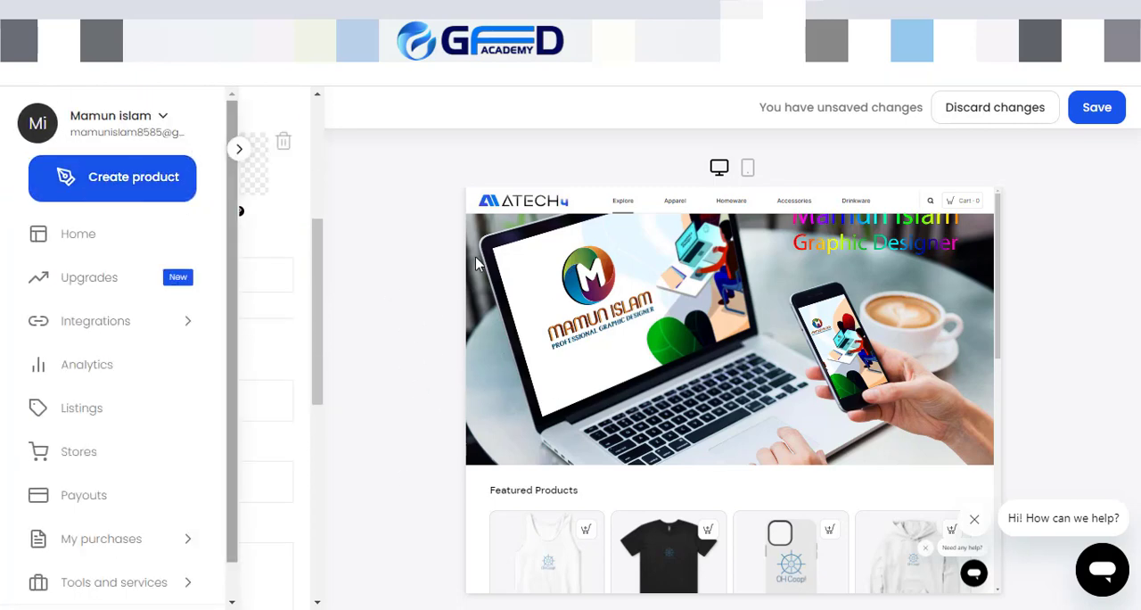
pyautogui.scroll(-2, 102, 214)
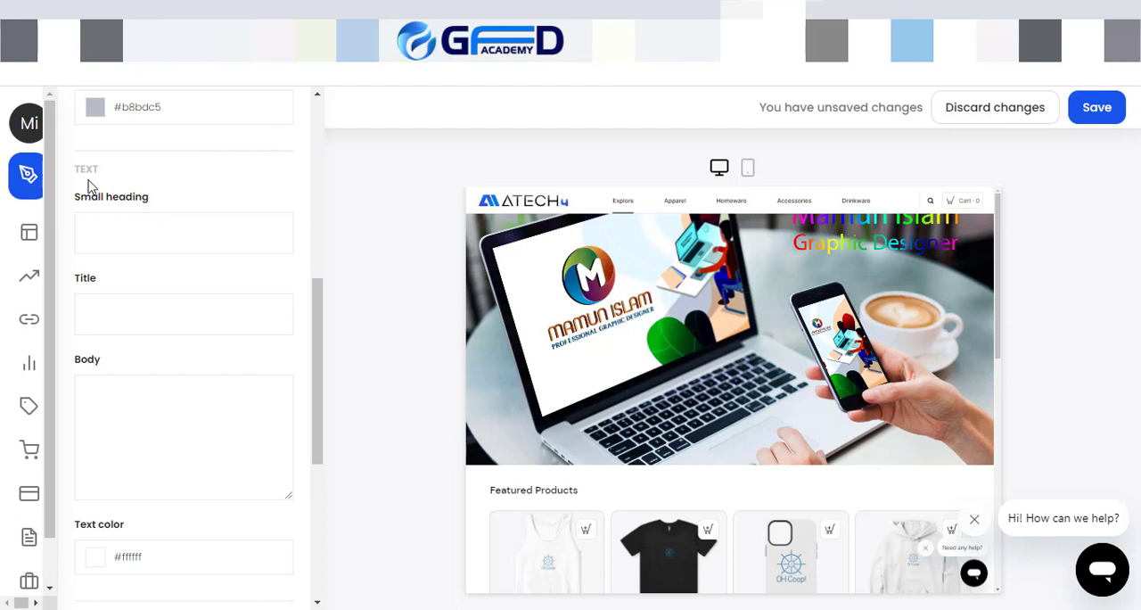
pyautogui.click(113, 223)
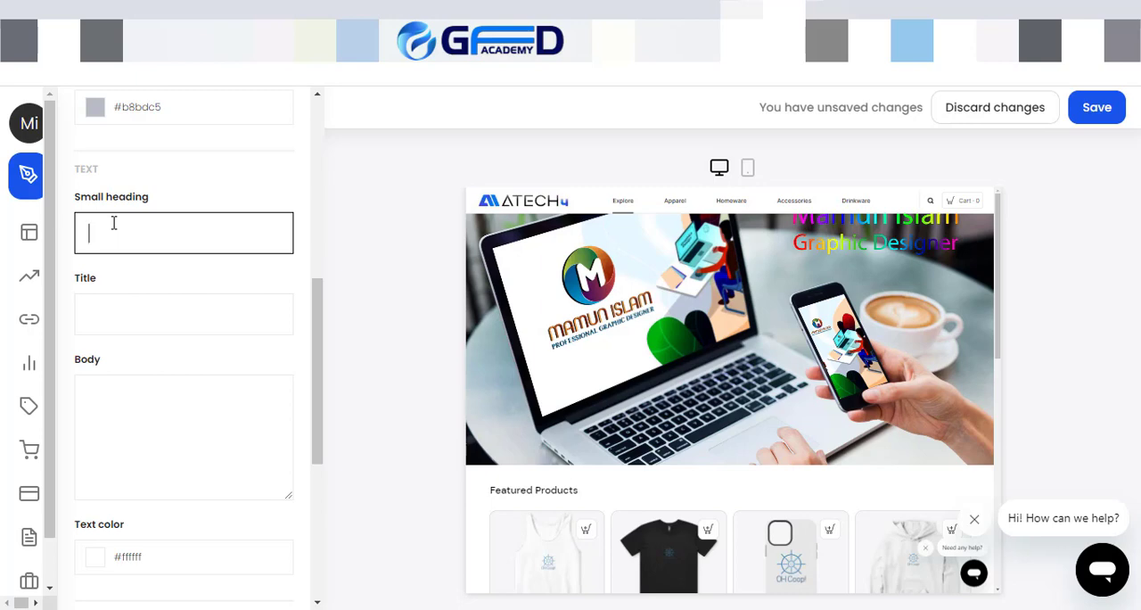
pyautogui.write('GFD Academy')
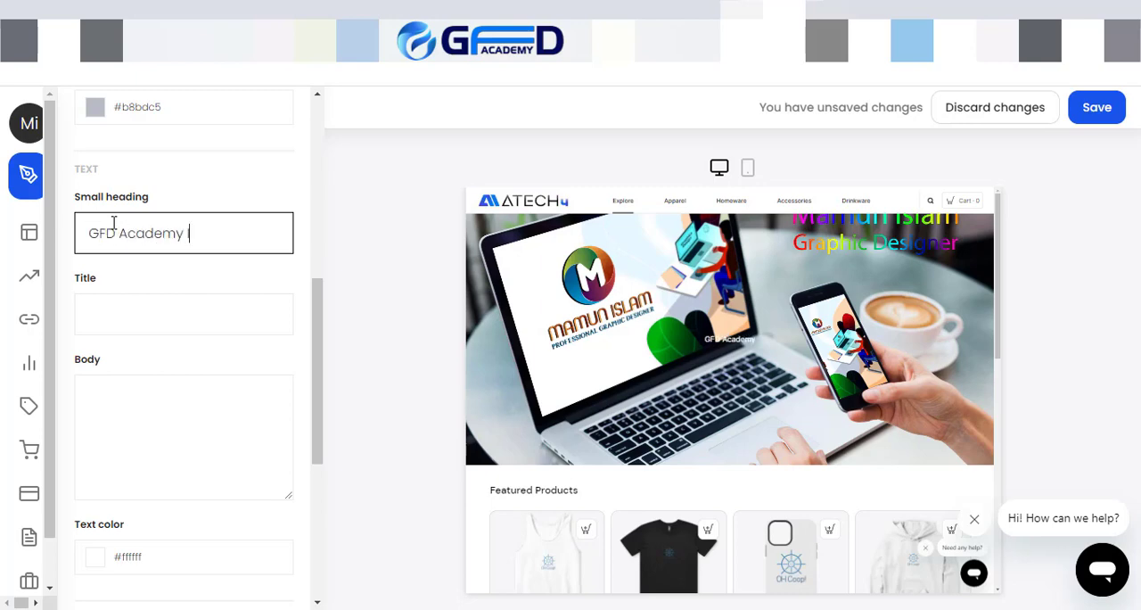
pyautogui.write(' Is The')
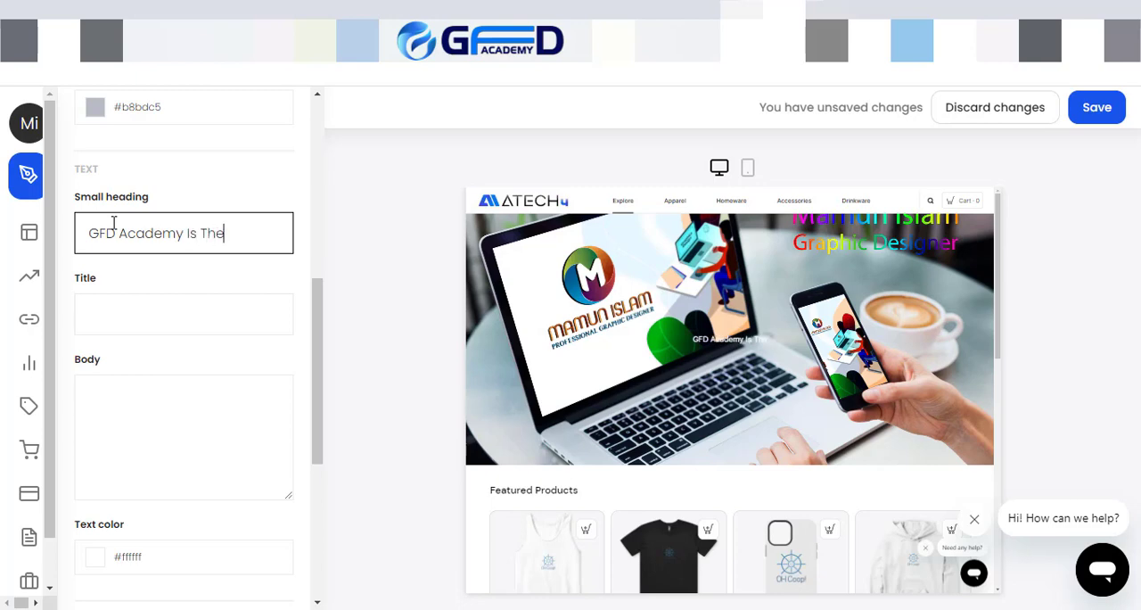
pyautogui.write(' Best Pl')
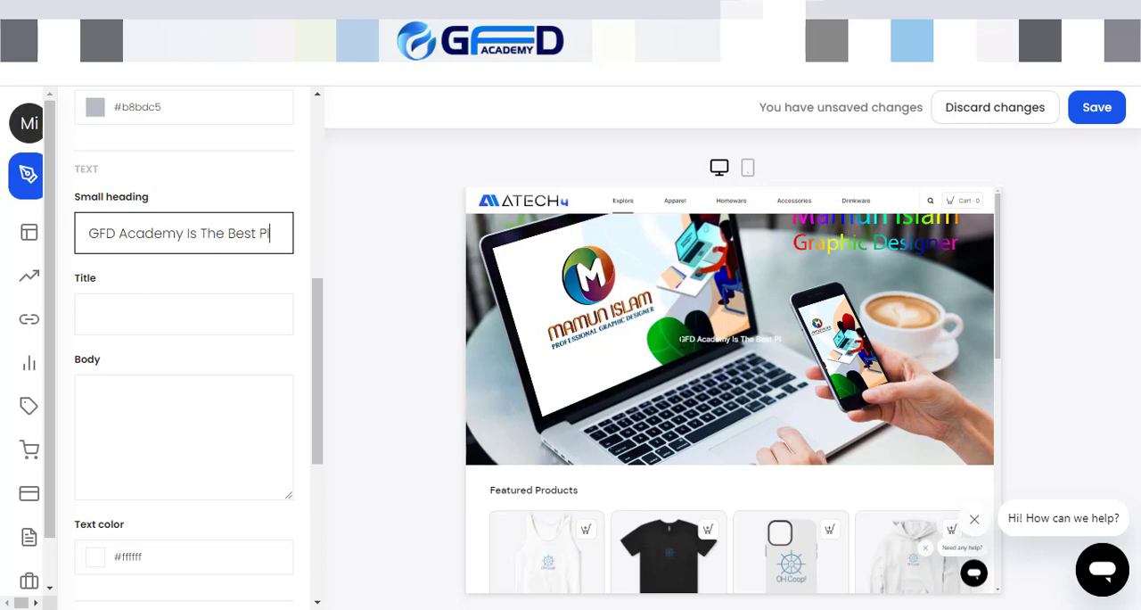
pyautogui.moveTo(683, 341); pyautogui.dragTo(793, 346)
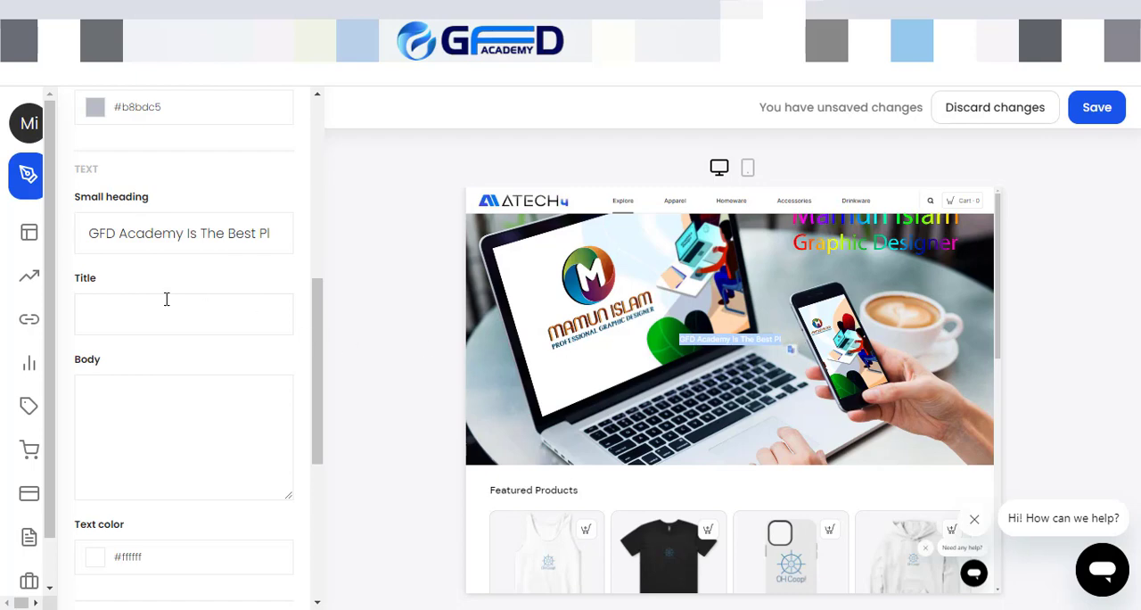
# Step: Enter "fhfghfghfghfhfghfghfghf" as the hero banner's title and "fhfhfghfghfghfghfghfghfgh" as its body text
pyautogui.click(103, 308)
pyautogui.write('fhfghfg')
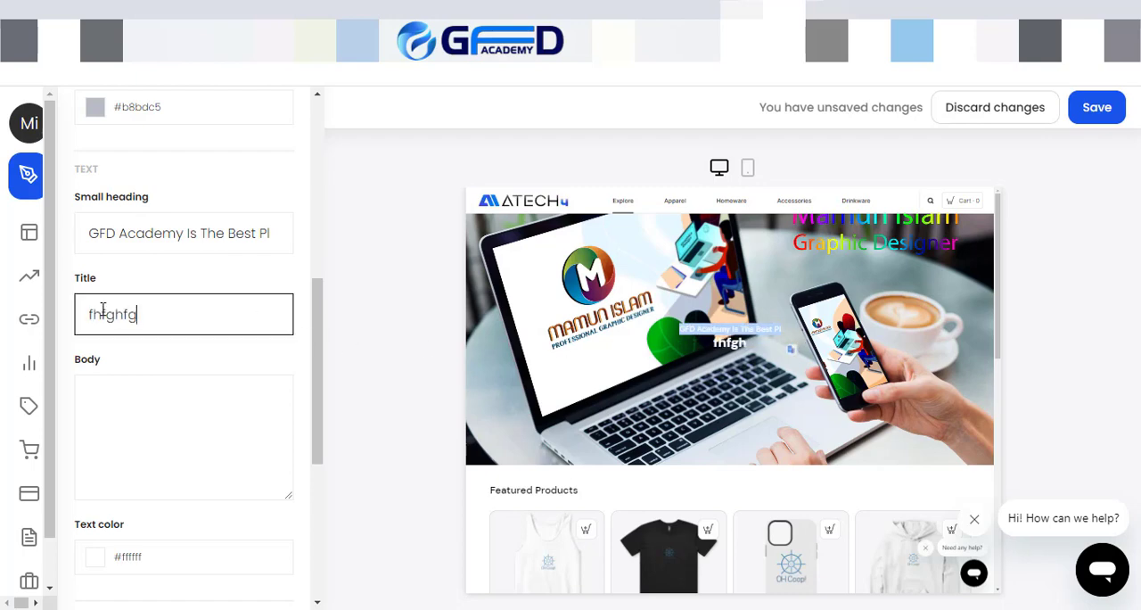
pyautogui.write('hfhfghfghfghf')
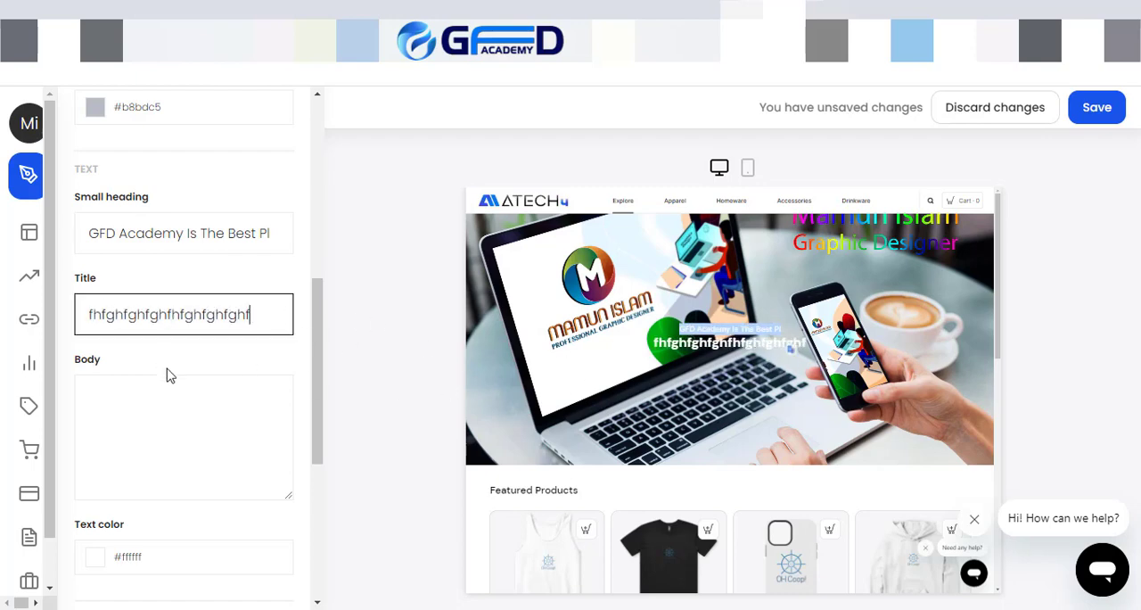
pyautogui.click(173, 398)
pyautogui.write('fhfhfghfgh')
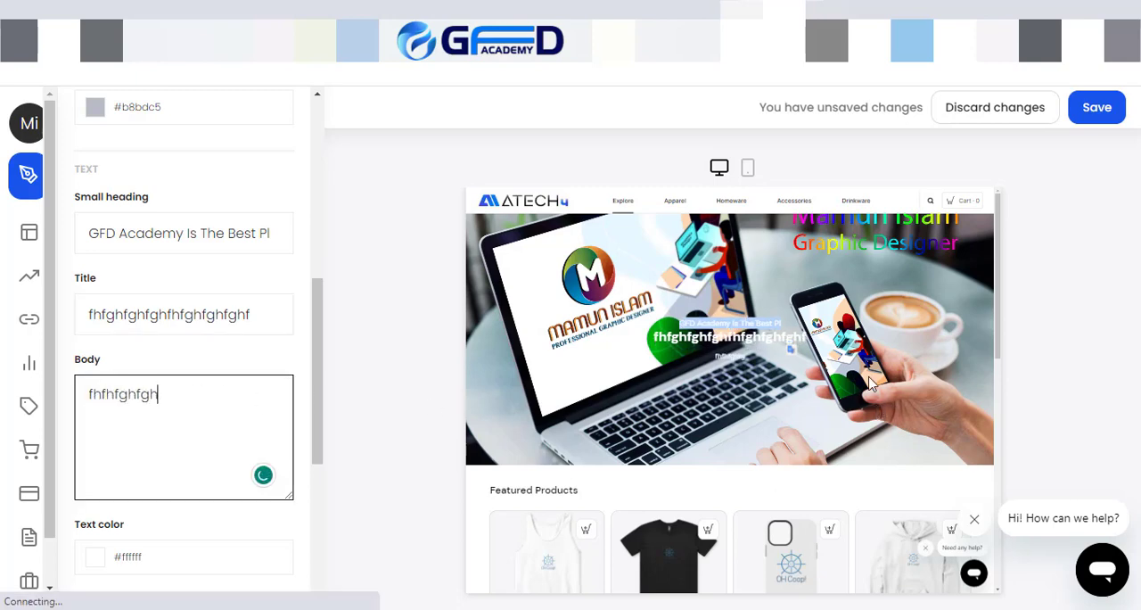
pyautogui.write('fghfghfghfghfgh')
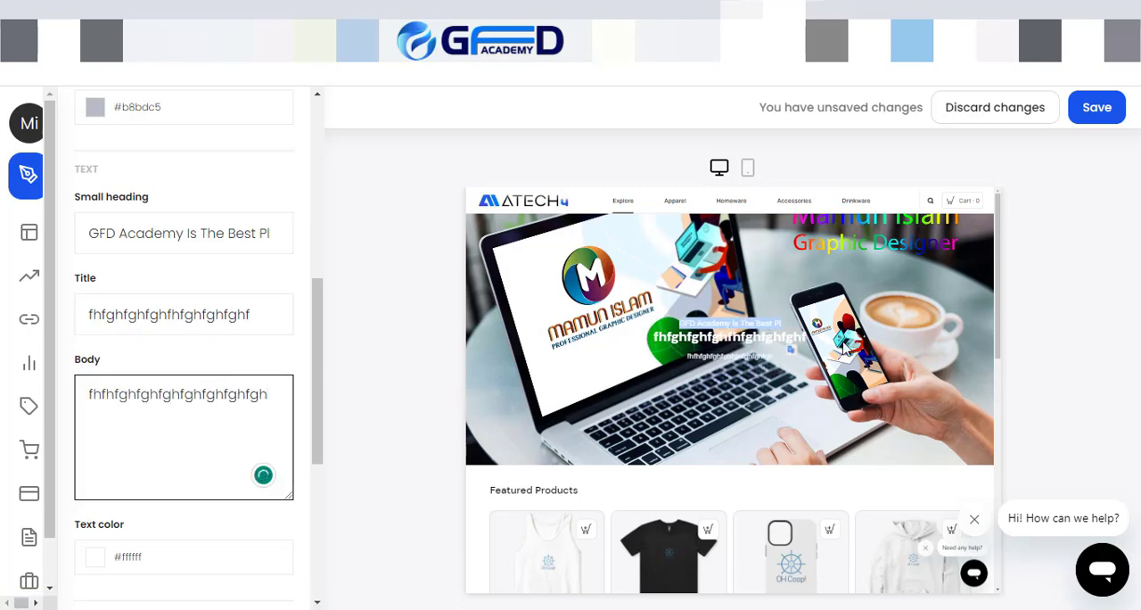
# Step: Set the hero banner's button text to "Chick Here More"
pyautogui.scroll(-5, 163, 472)
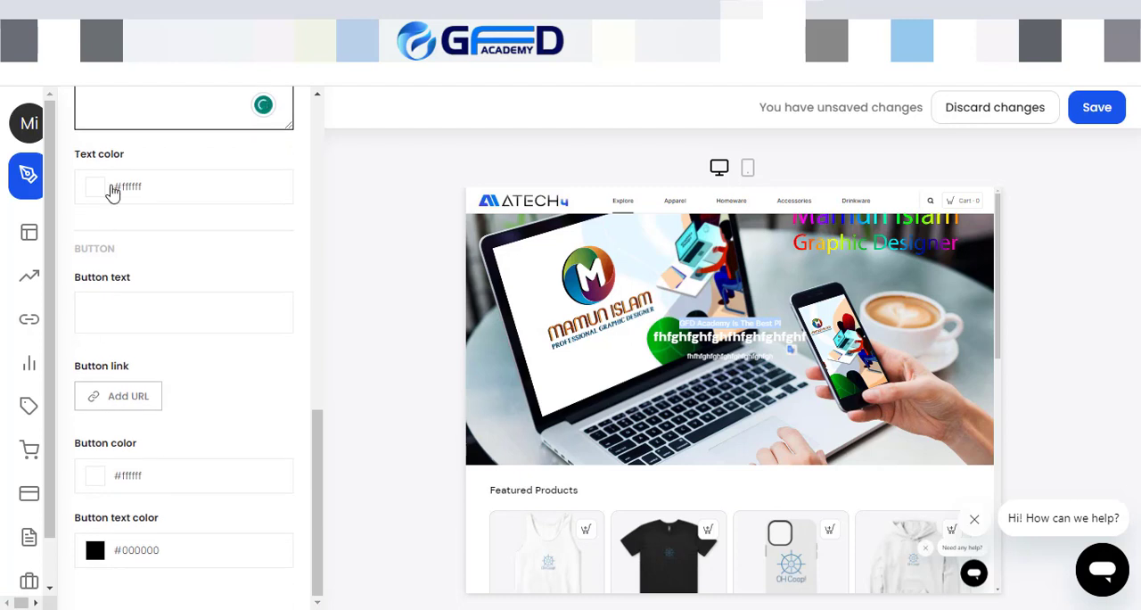
pyautogui.click(96, 302)
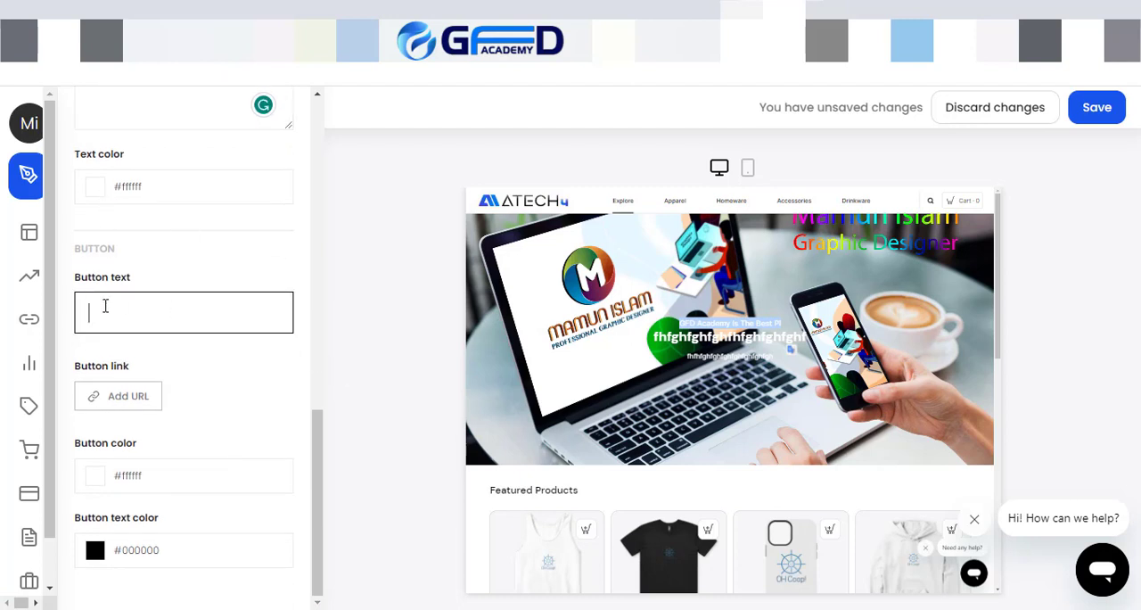
pyautogui.write('chic')
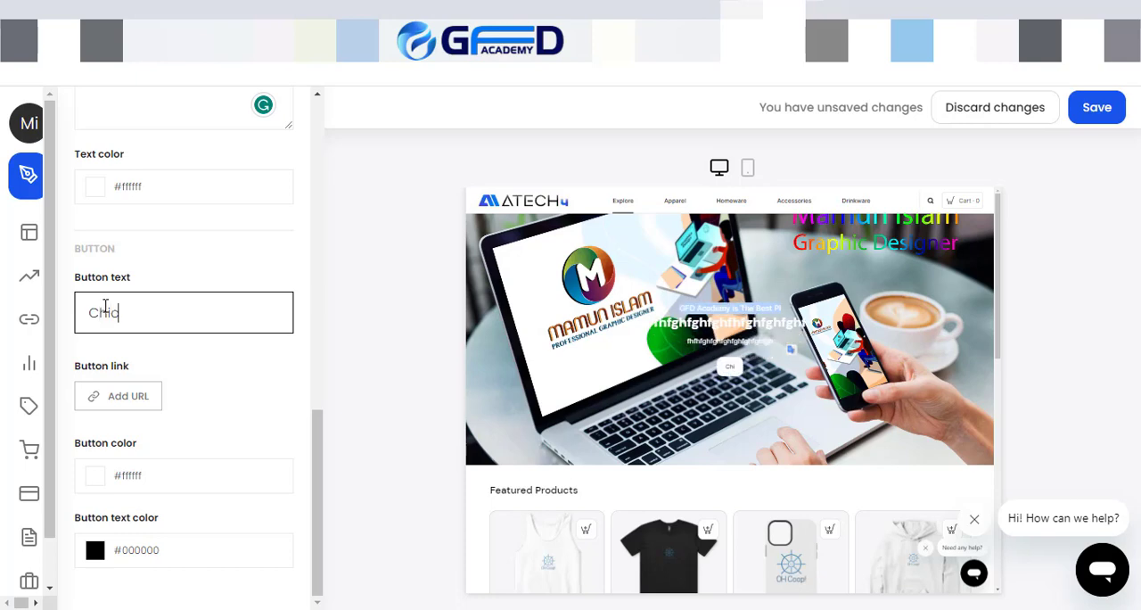
pyautogui.write('k He')
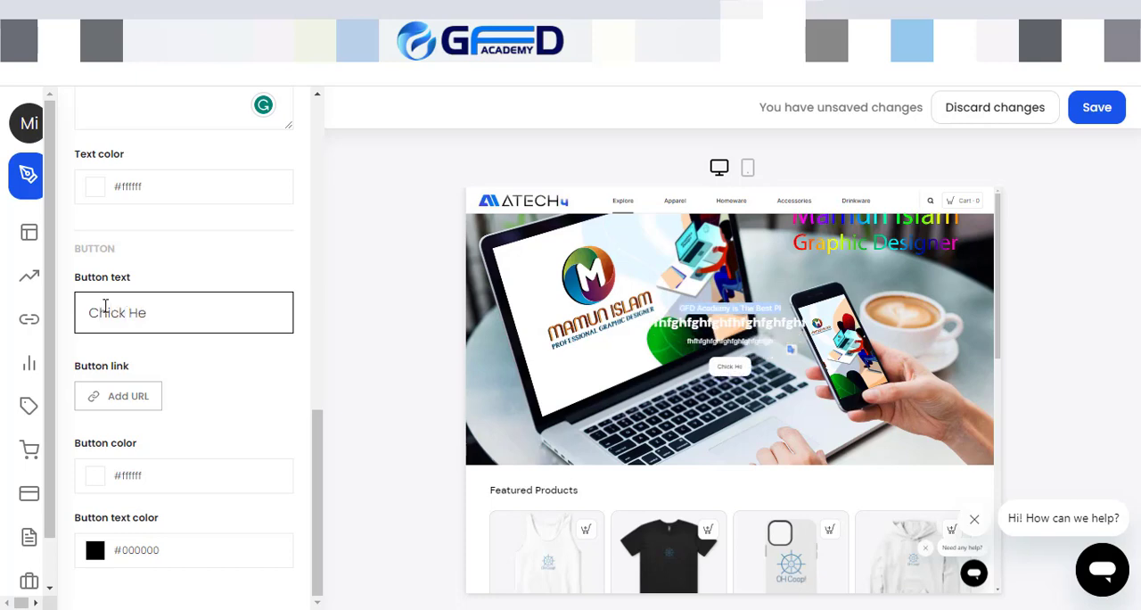
pyautogui.write('re More')
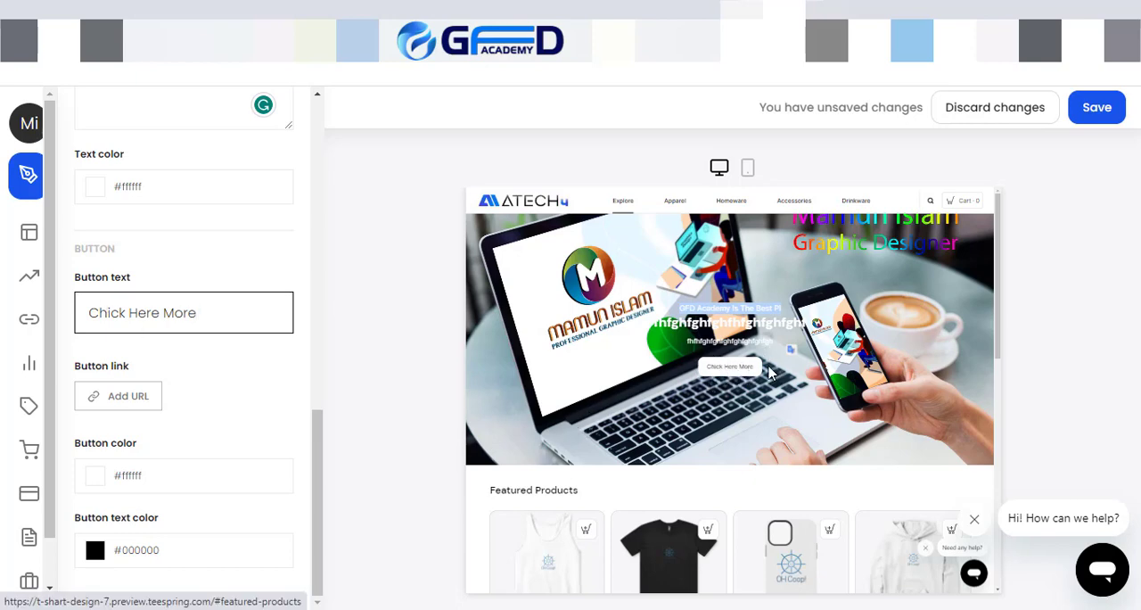
pyautogui.scroll(-2, 25, 419)
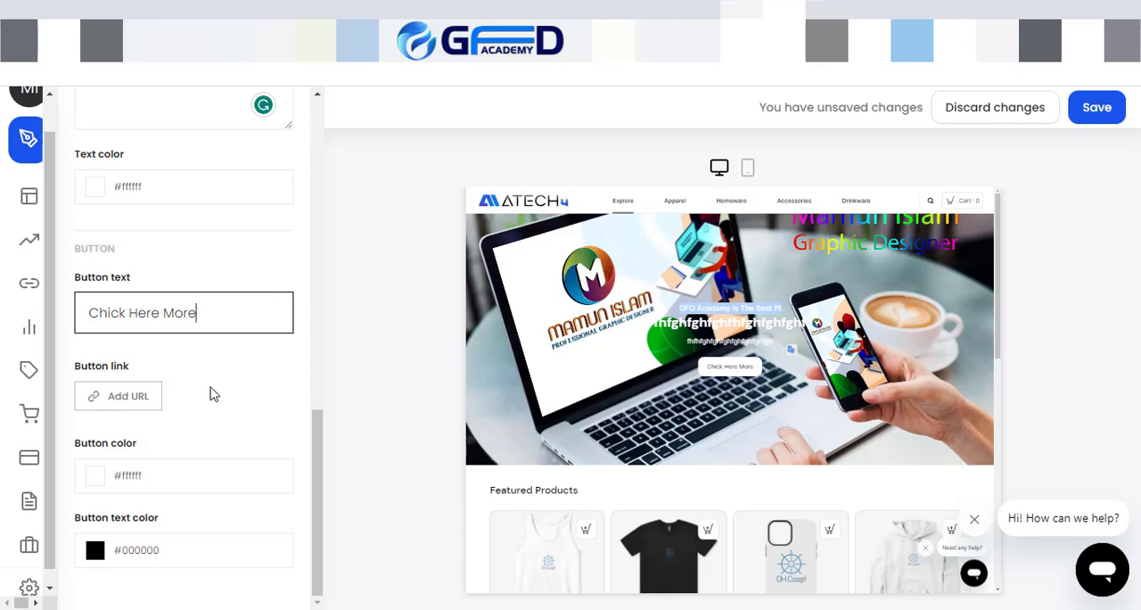
pyautogui.click(116, 398)
pyautogui.click(439, 382)
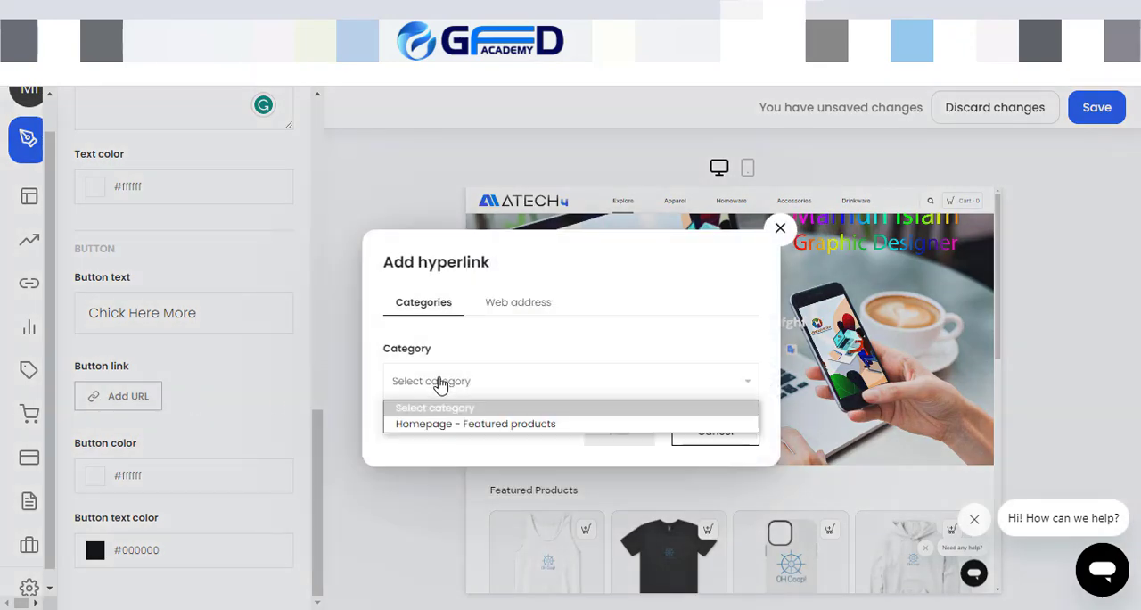
pyautogui.click(464, 425)
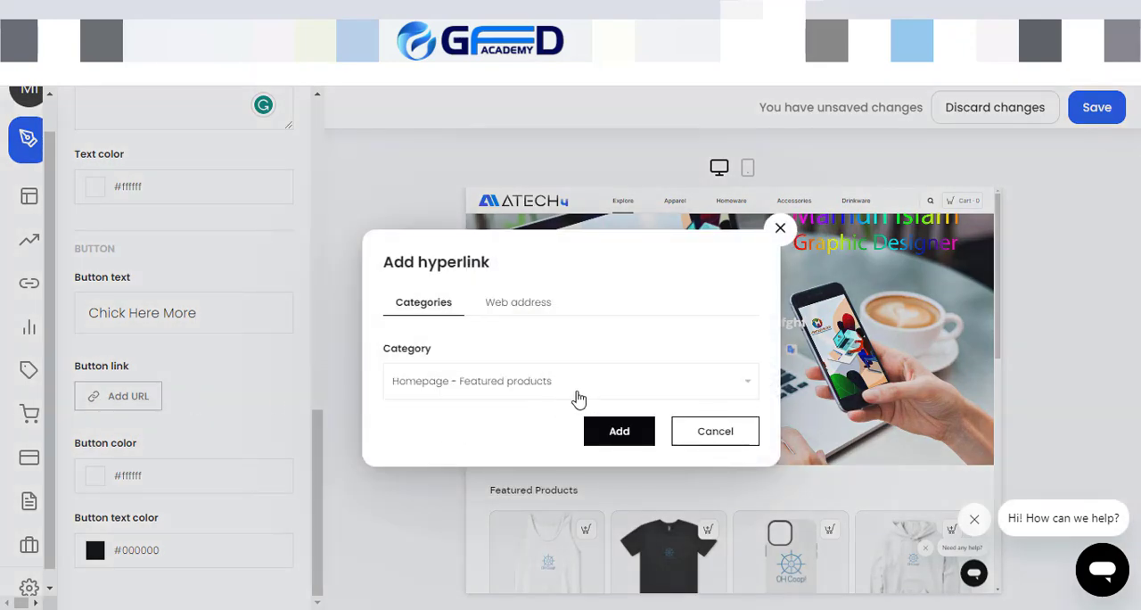
pyautogui.click(524, 304)
pyautogui.click(425, 363)
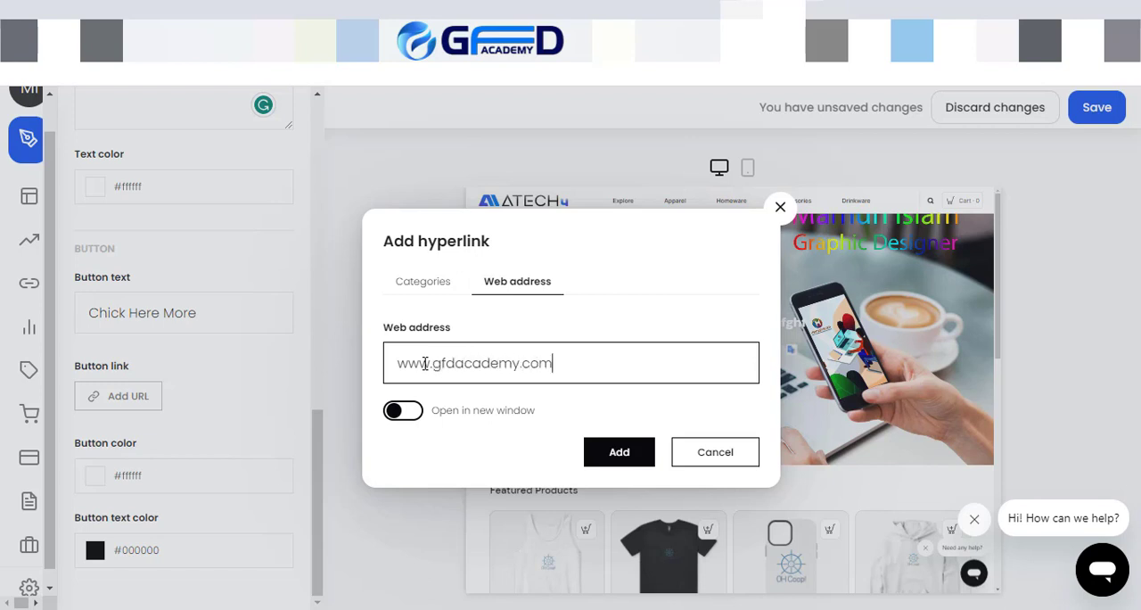
pyautogui.click(619, 450)
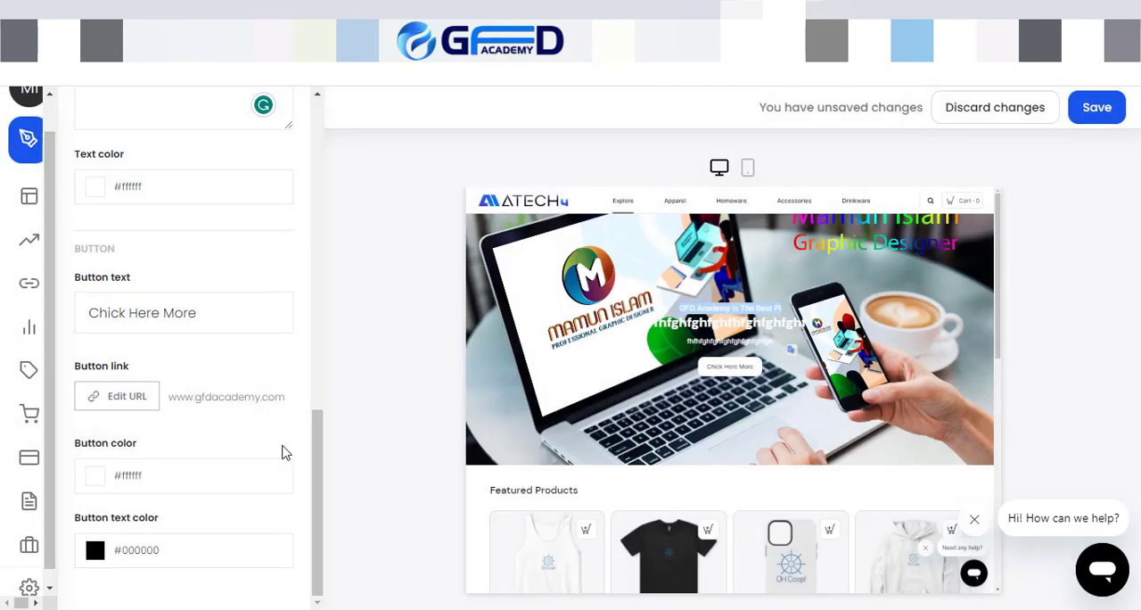
# Step: Make the button's link open in a new window and save the hero banner changes
pyautogui.click(121, 396)
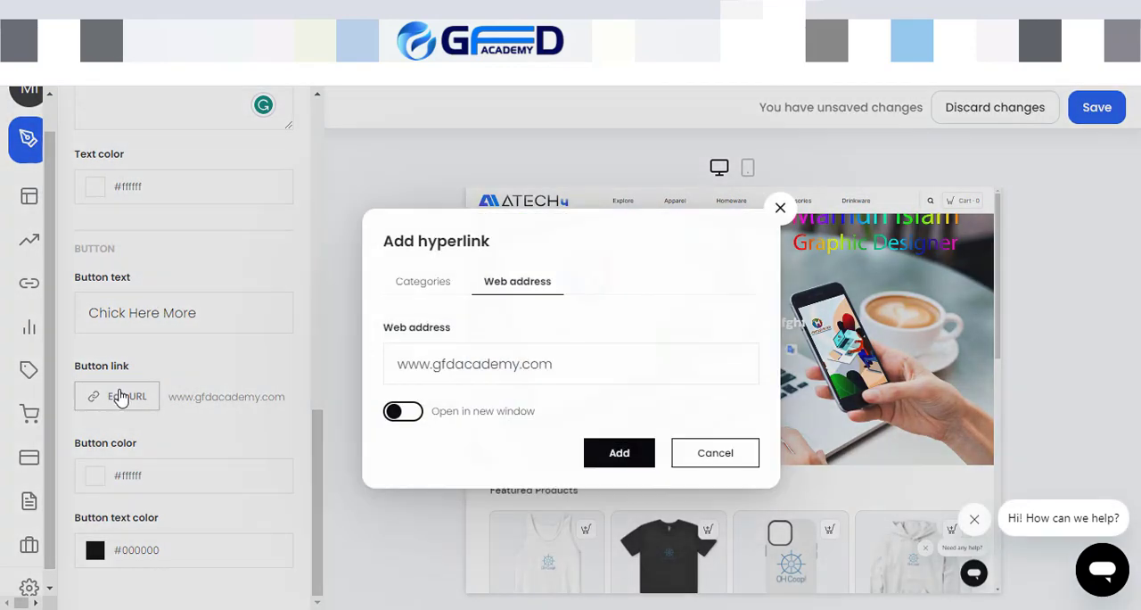
pyautogui.click(403, 410)
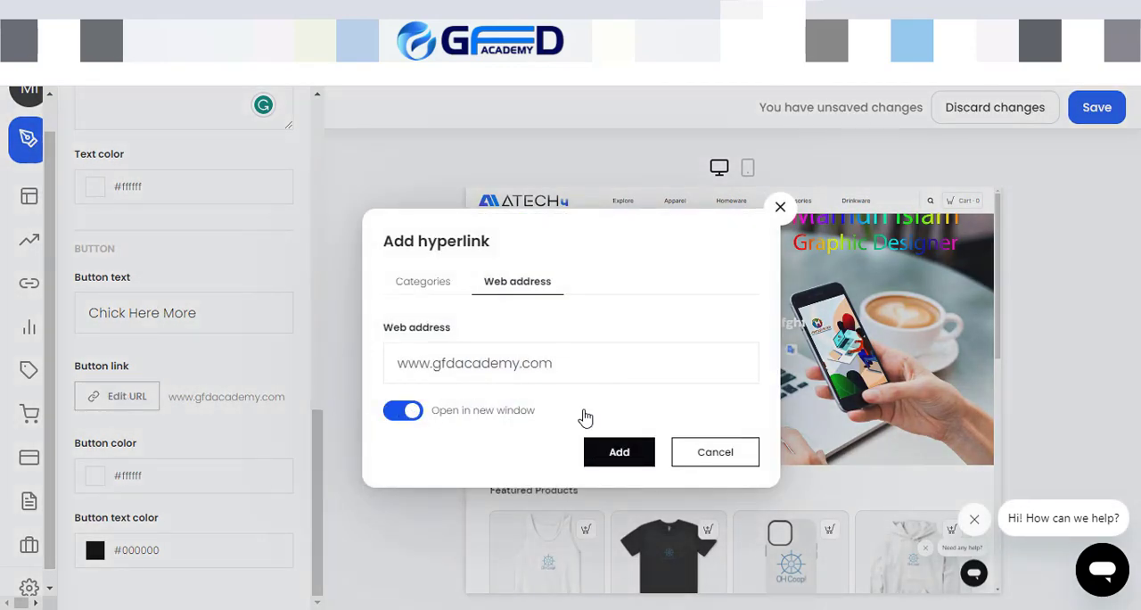
pyautogui.click(627, 454)
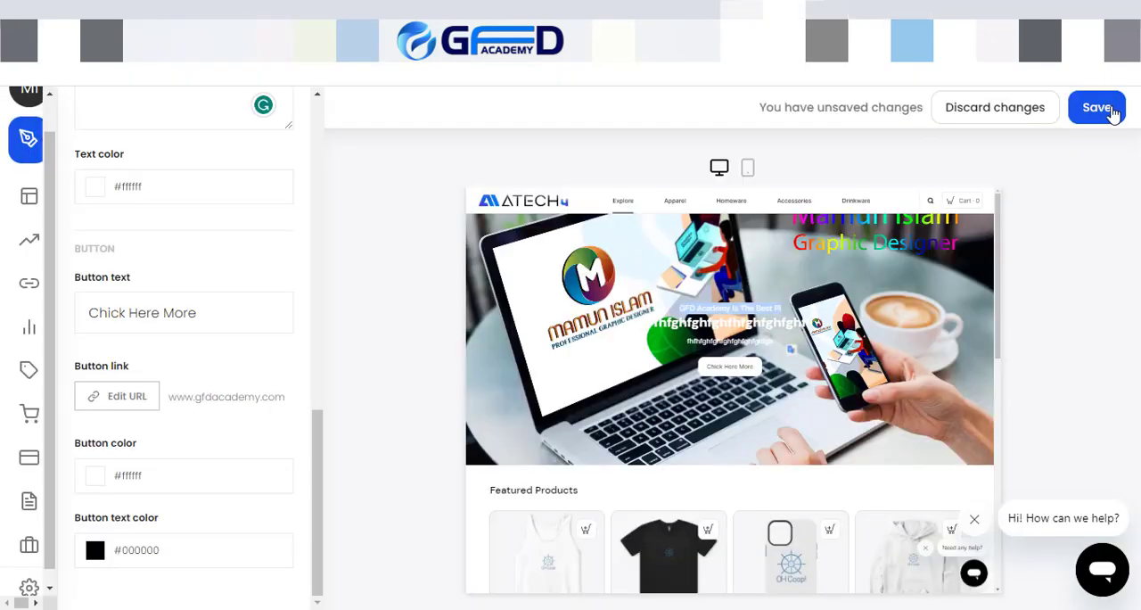
pyautogui.click(1105, 108)
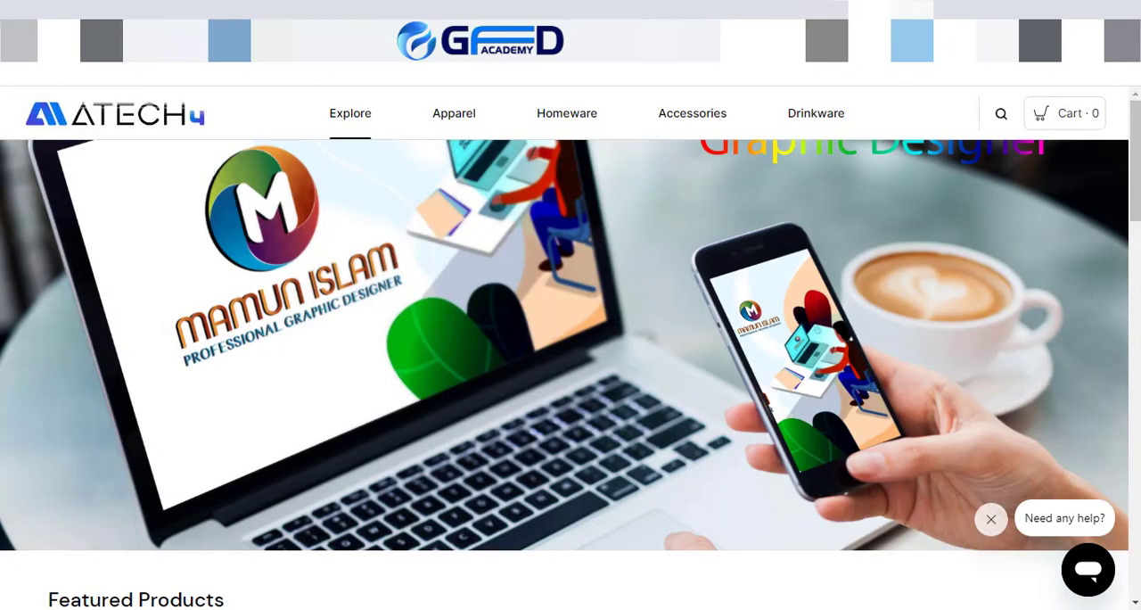
# Step: Reload the live store and check the hero banner's texts, its button link and the product listing down to the footer
pyautogui.press('F5')
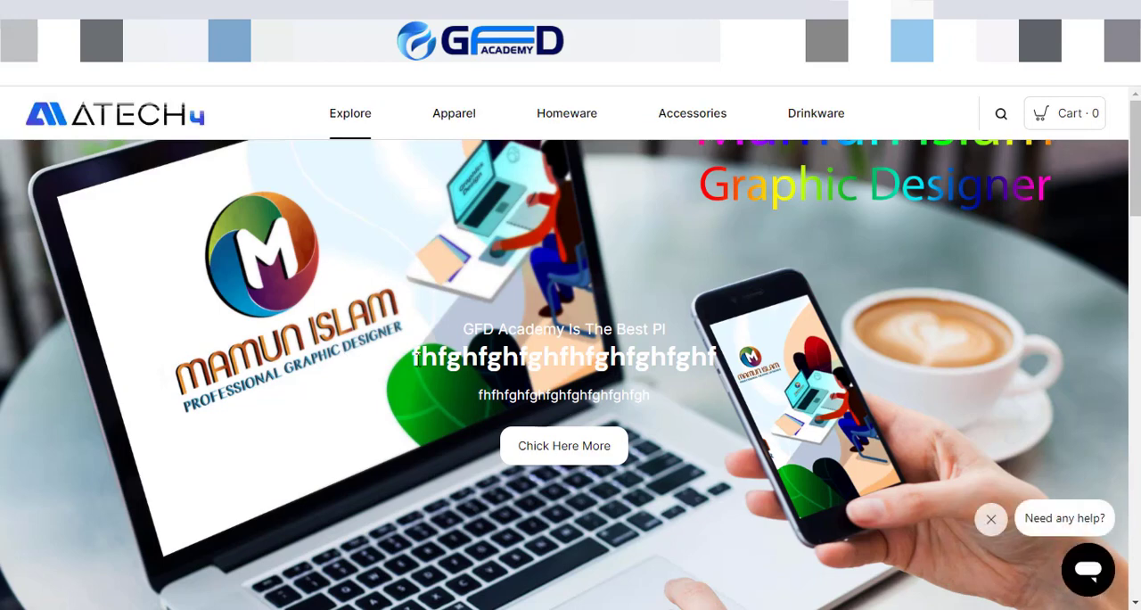
pyautogui.moveTo(412, 357); pyautogui.dragTo(718, 368)
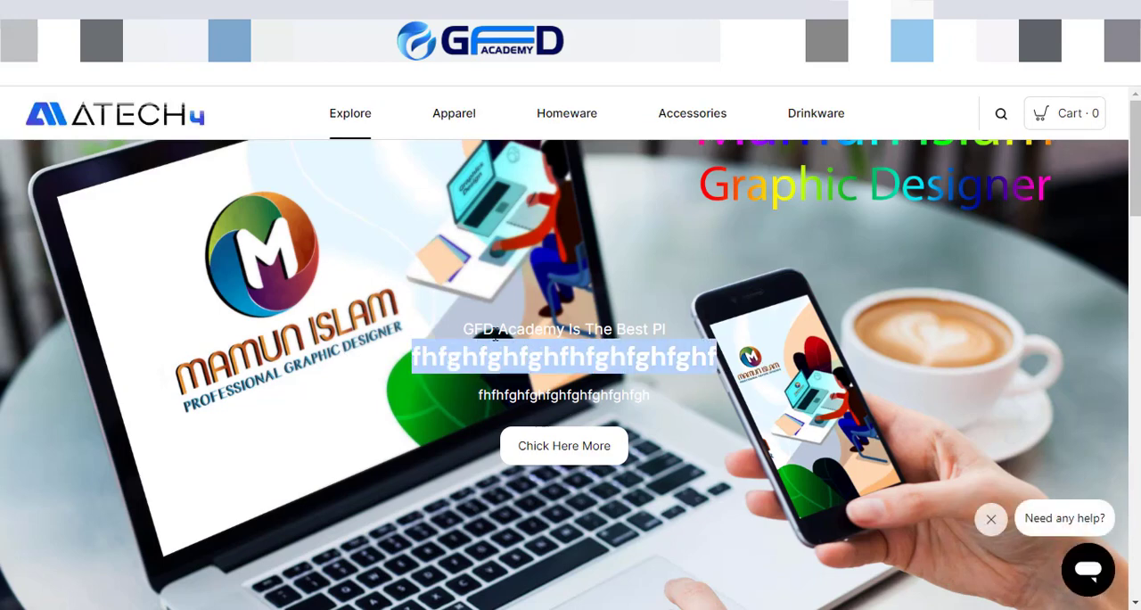
pyautogui.moveTo(464, 329); pyautogui.dragTo(638, 331)
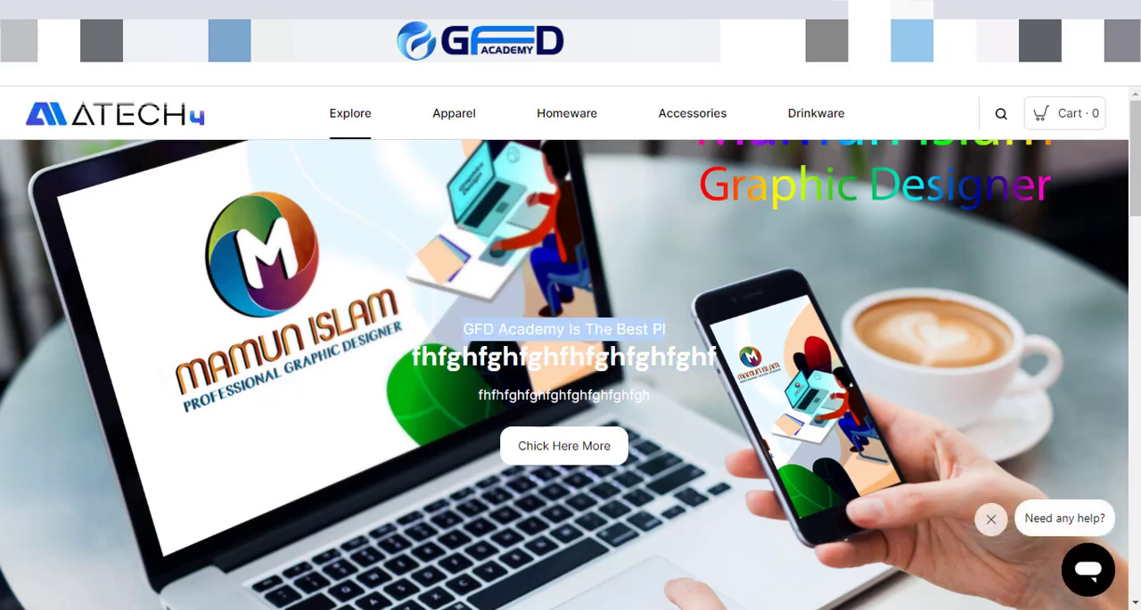
pyautogui.moveTo(479, 395); pyautogui.dragTo(675, 401)
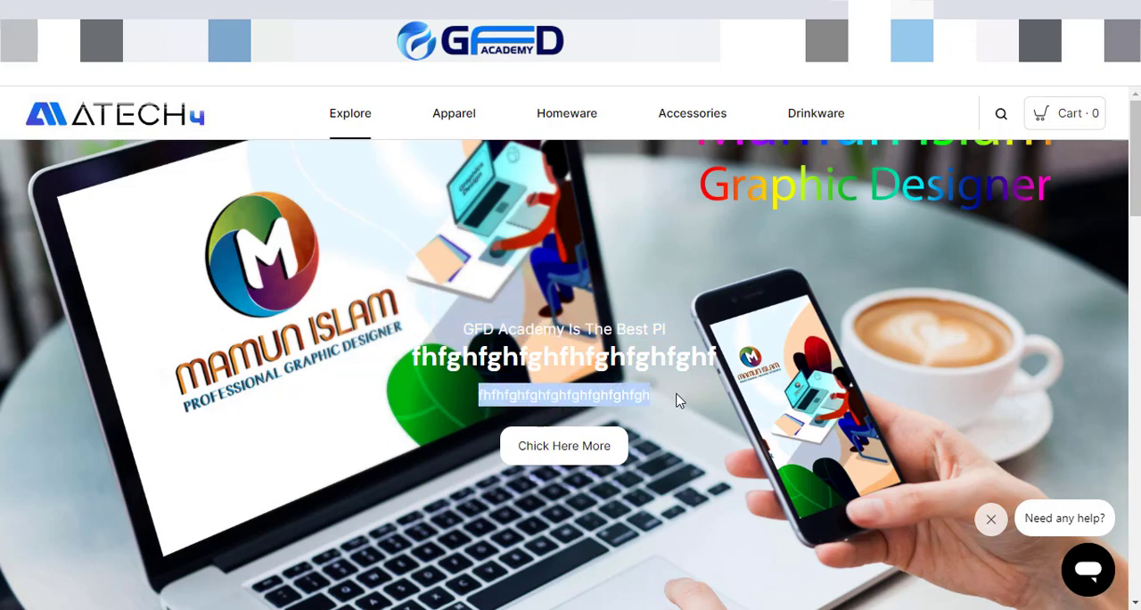
pyautogui.click(573, 455)
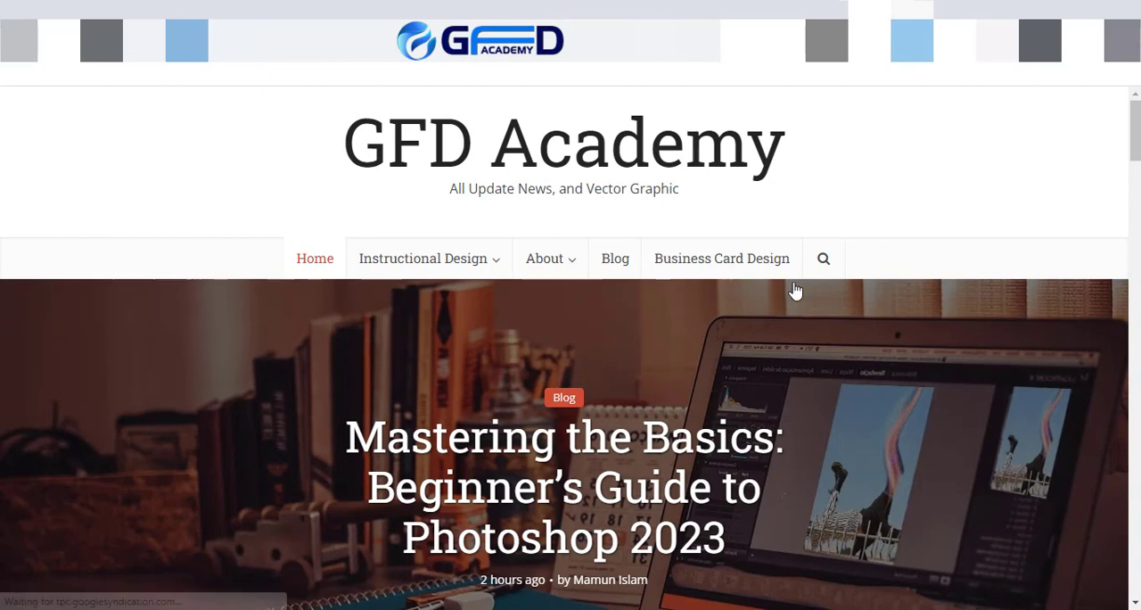
pyautogui.click(868, 11)
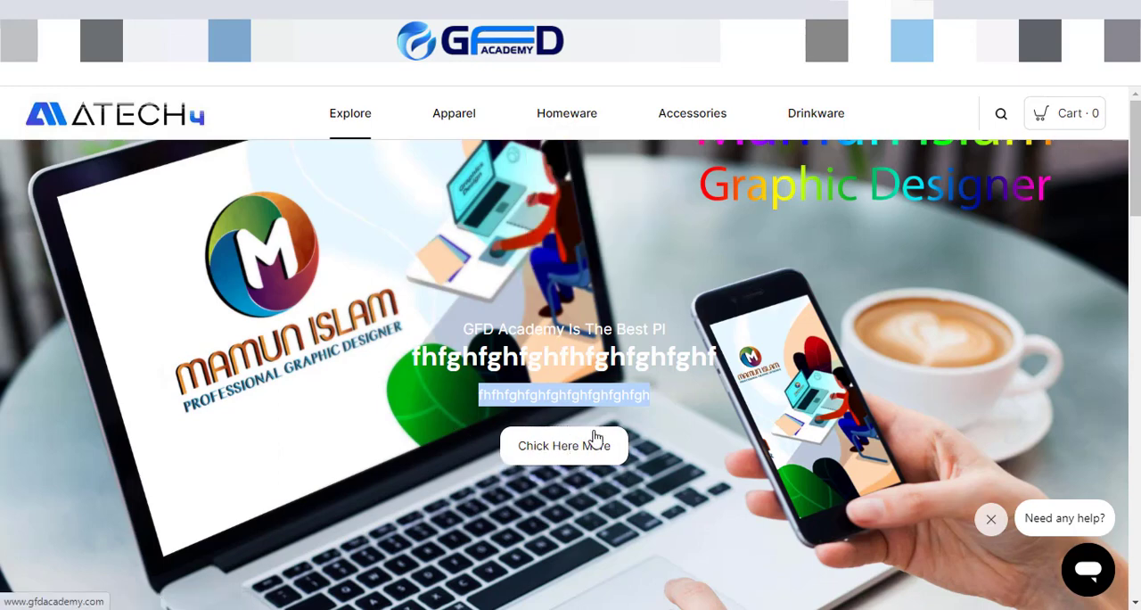
pyautogui.scroll(-1, 575, 476)
pyautogui.scroll(-20, 575, 475)
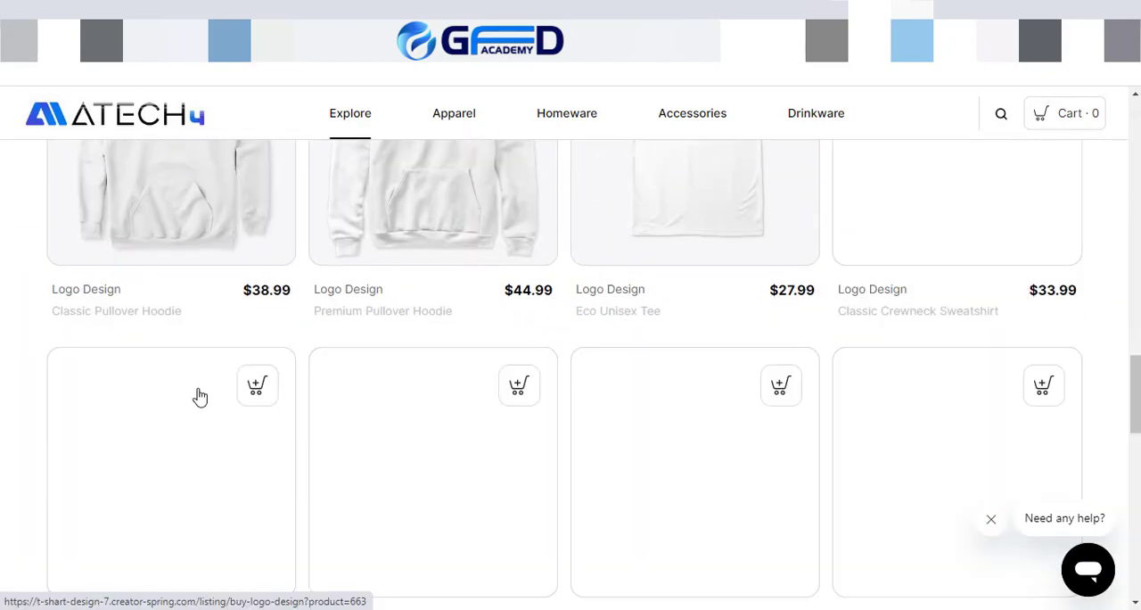
pyautogui.scroll(-4, 629, 514)
pyautogui.scroll(-5, 624, 542)
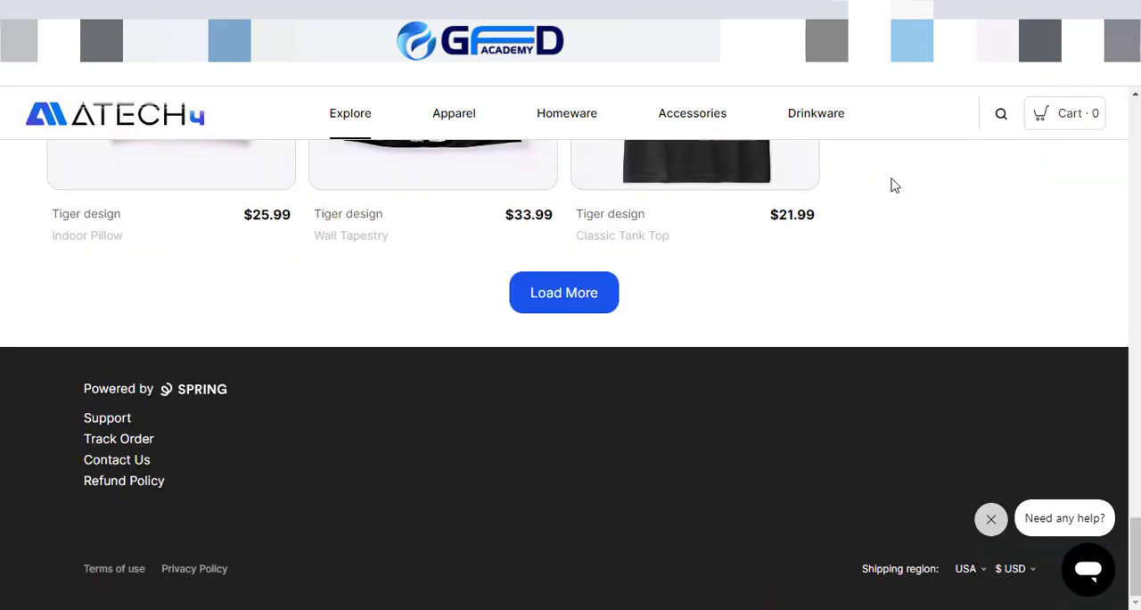
# Step: Return to the store editor, exit and reopen it, and open the Products section of the layout for editing
pyautogui.click(763, 10)
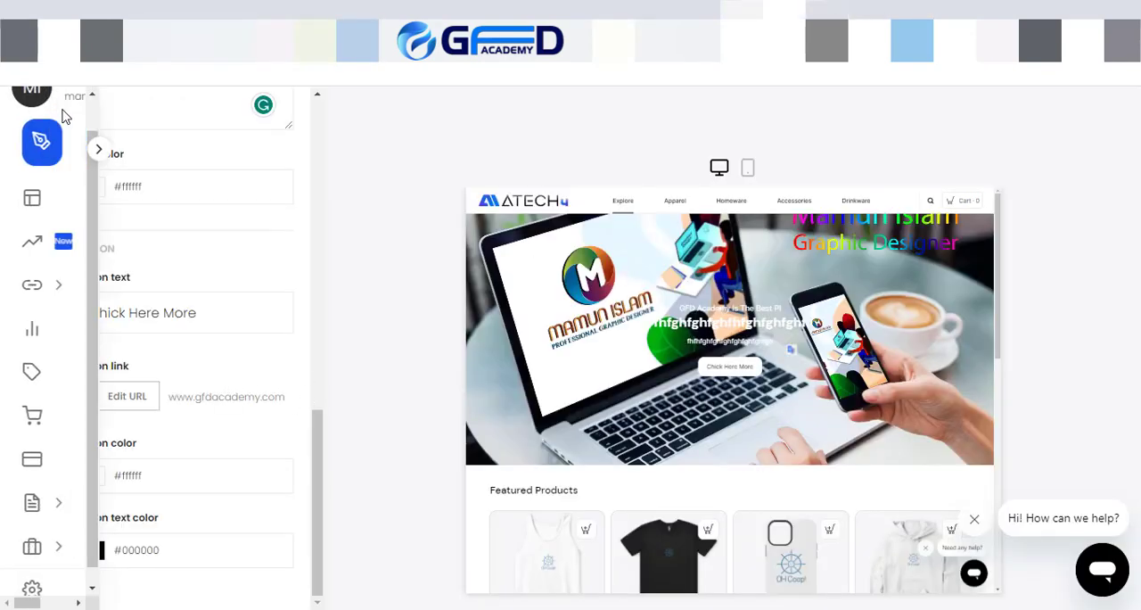
pyautogui.scroll(5, 230, 226)
pyautogui.scroll(5, 230, 226)
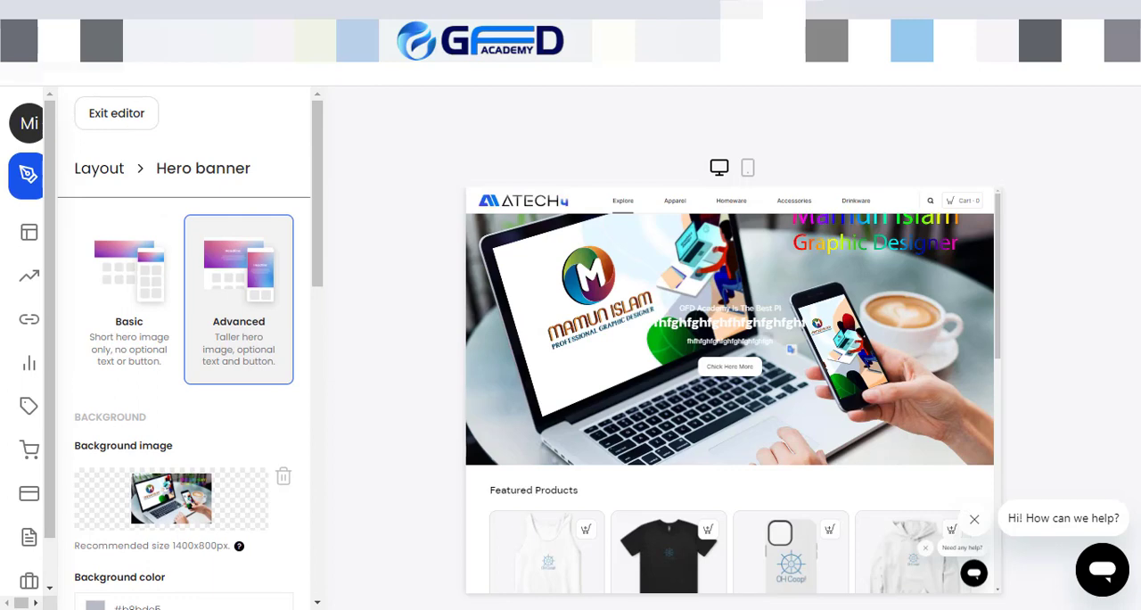
pyautogui.click(112, 115)
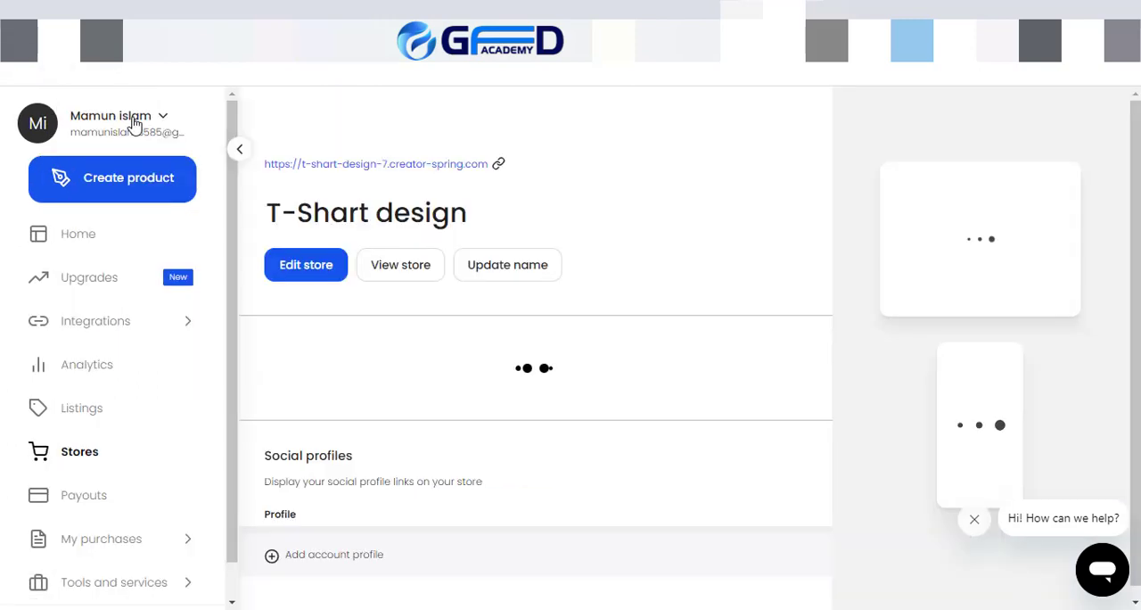
pyautogui.click(306, 266)
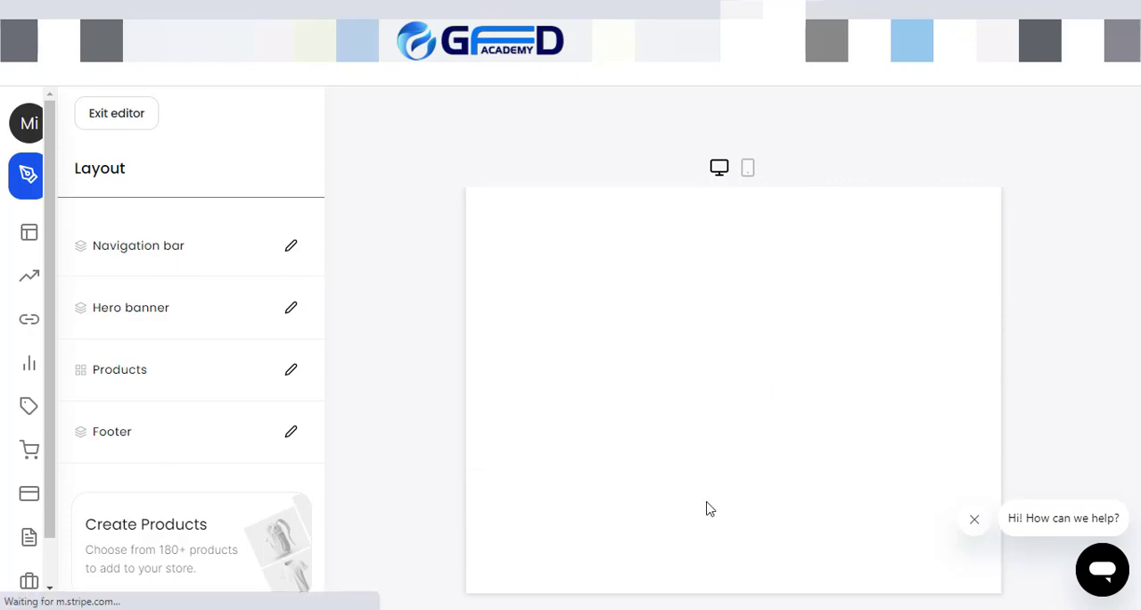
pyautogui.click(291, 371)
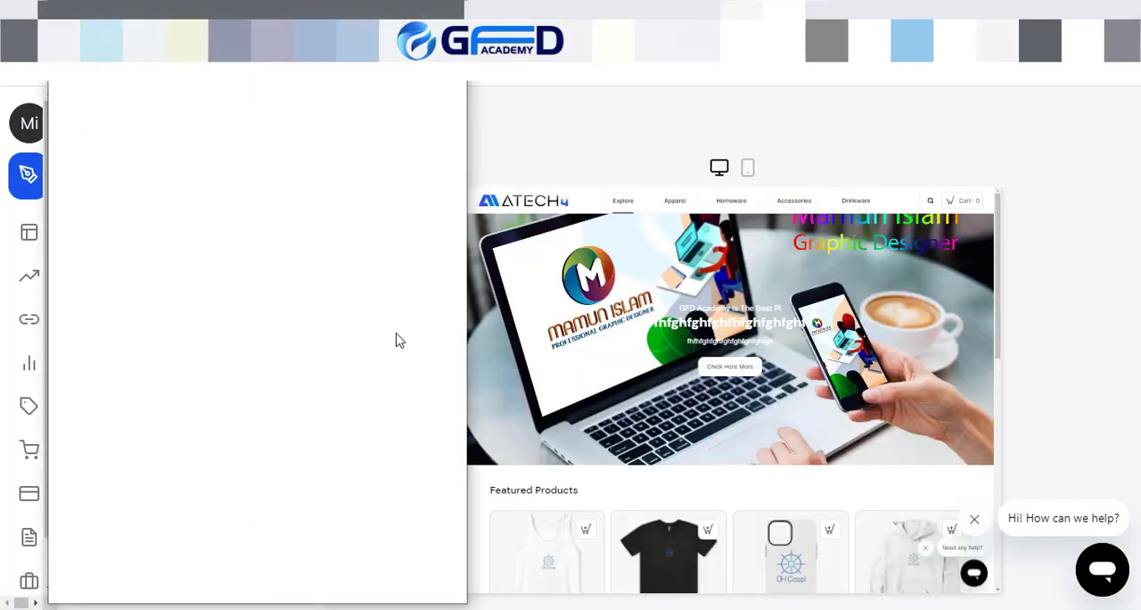
# Step: Search the products available to add for "t-s", clear the search, and close the Products section
pyautogui.scroll(-2, 713, 446)
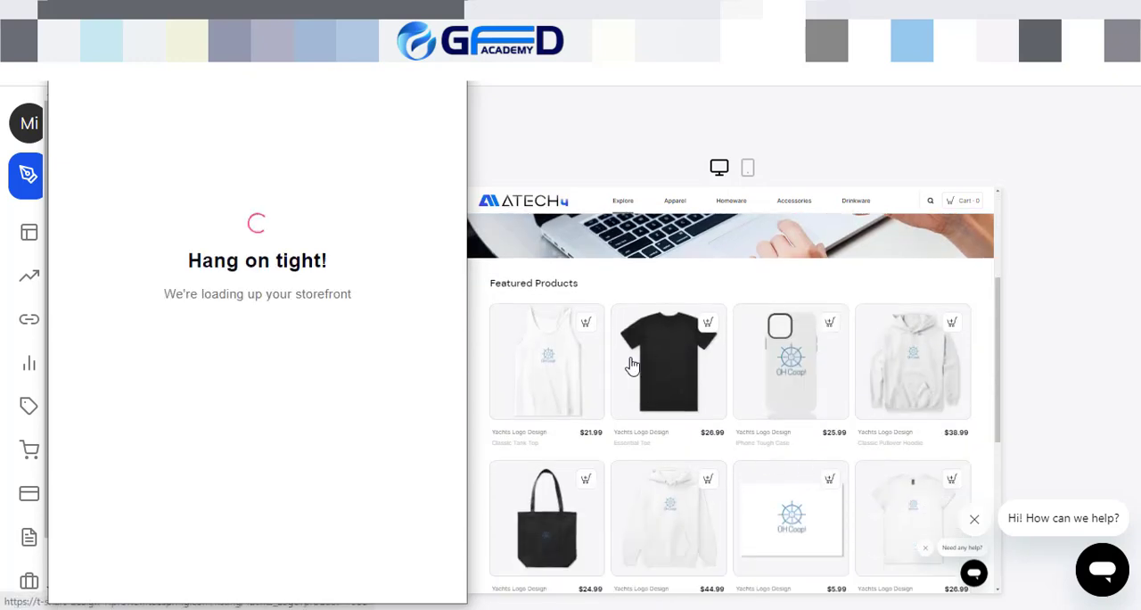
pyautogui.scroll(-1, 767, 339)
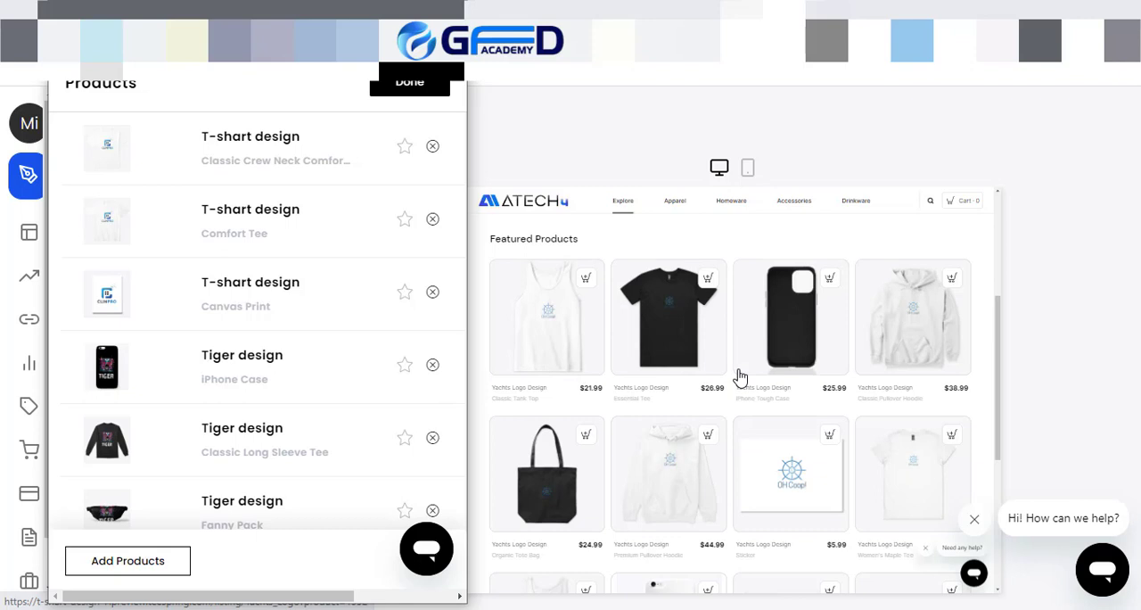
pyautogui.scroll(-5, 726, 392)
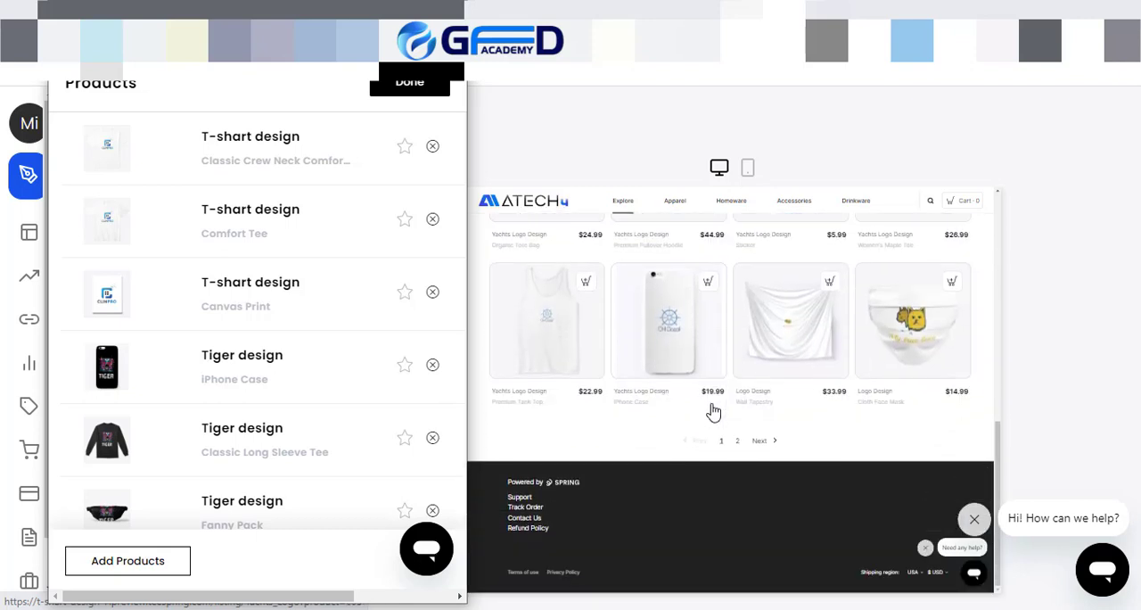
pyautogui.click(128, 560)
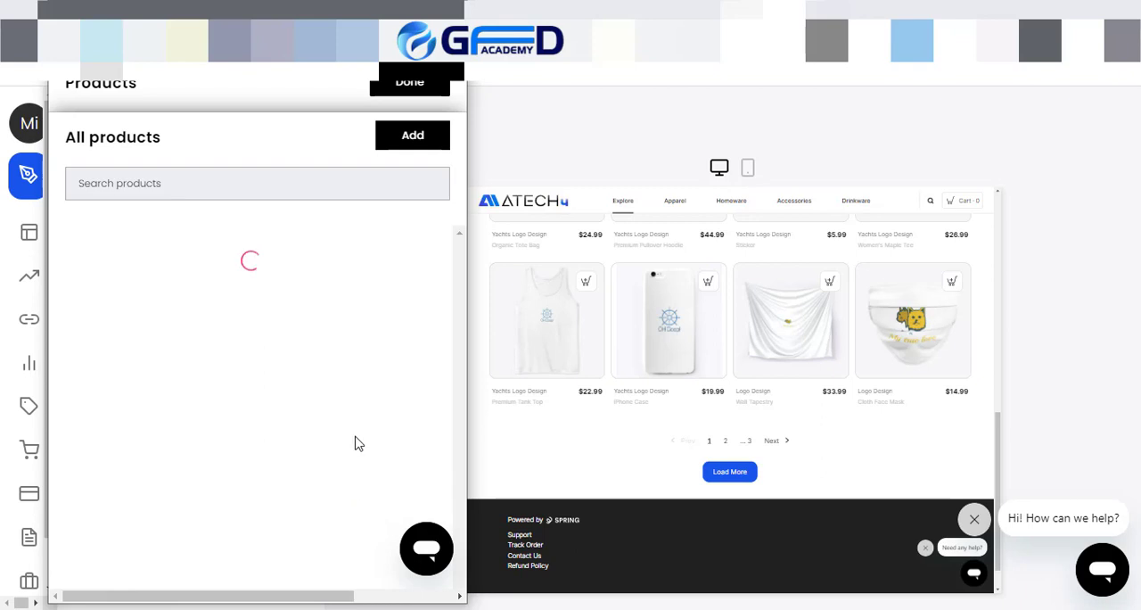
pyautogui.click(173, 185)
pyautogui.write('t-s')
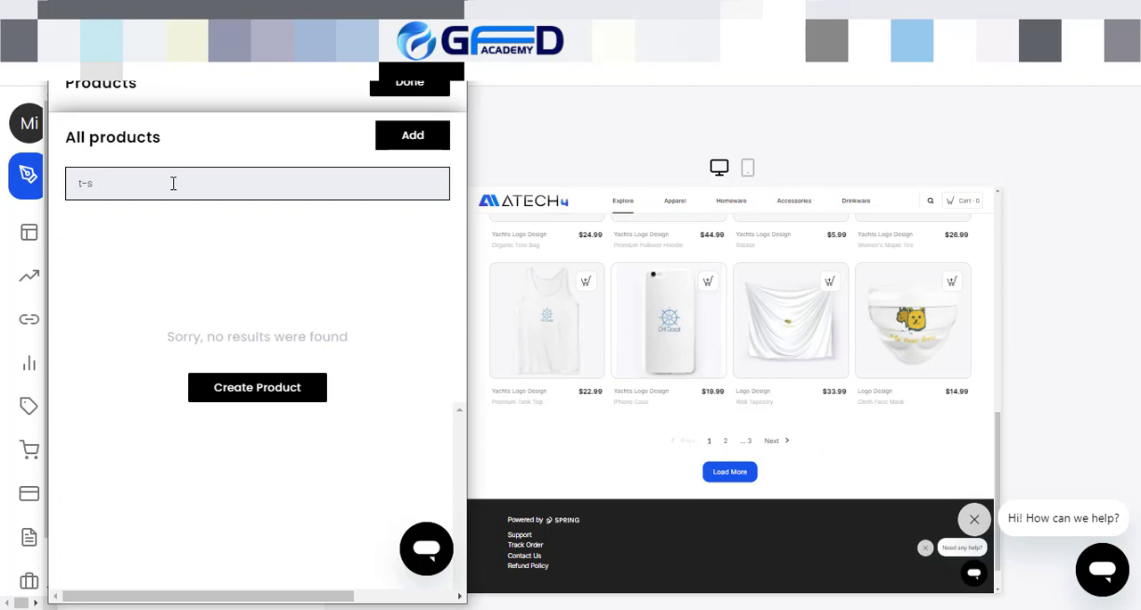
pyautogui.press('BackSpace')
pyautogui.press('BackSpace')
pyautogui.press('BackSpace')
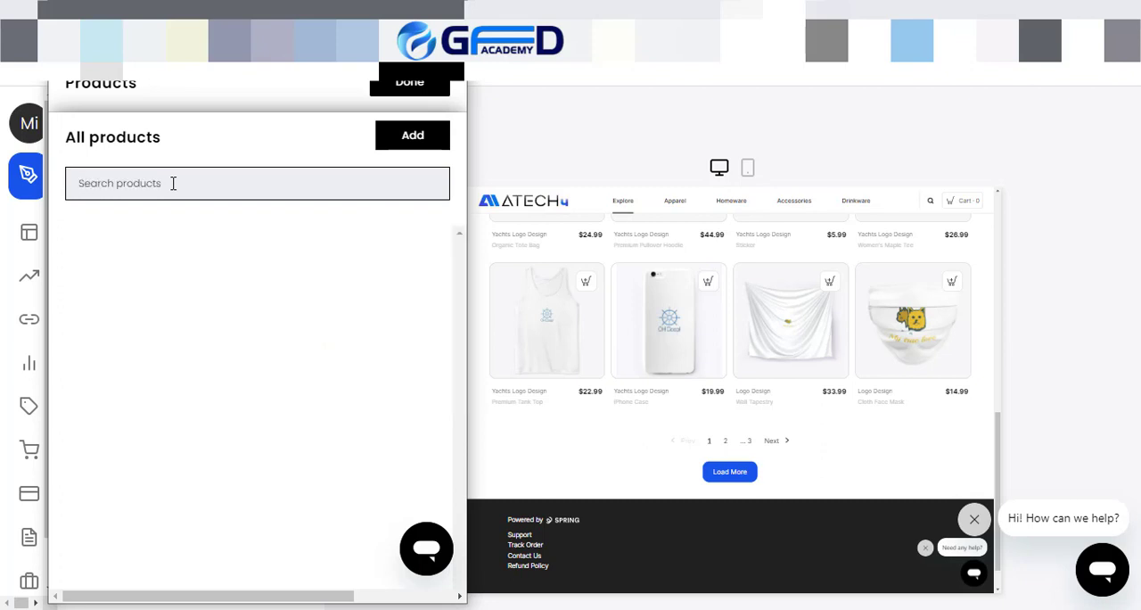
pyautogui.click(398, 145)
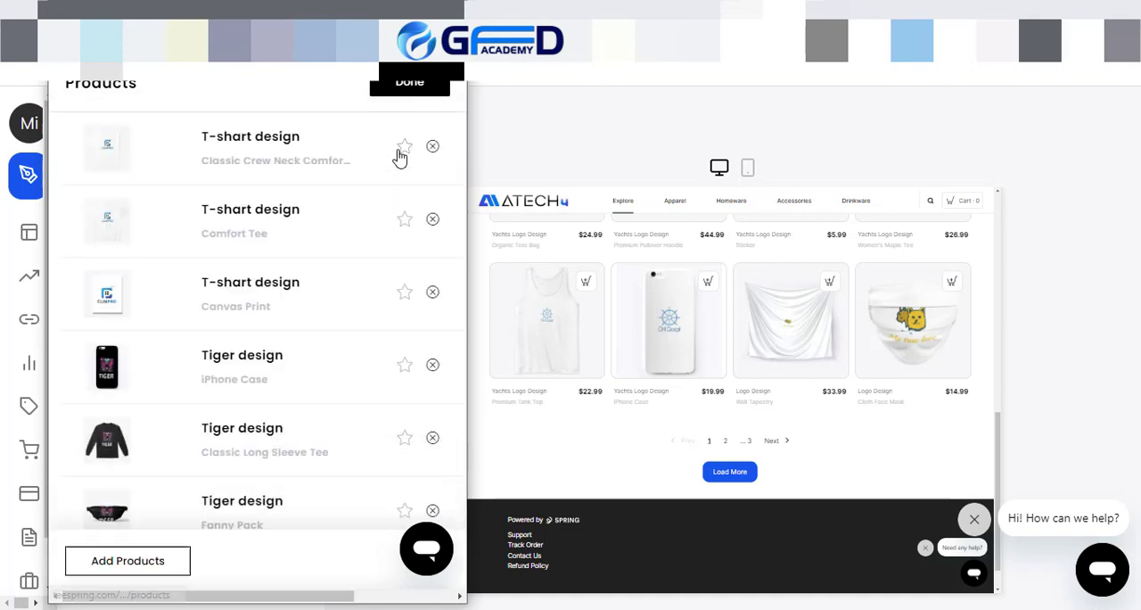
pyautogui.click(417, 89)
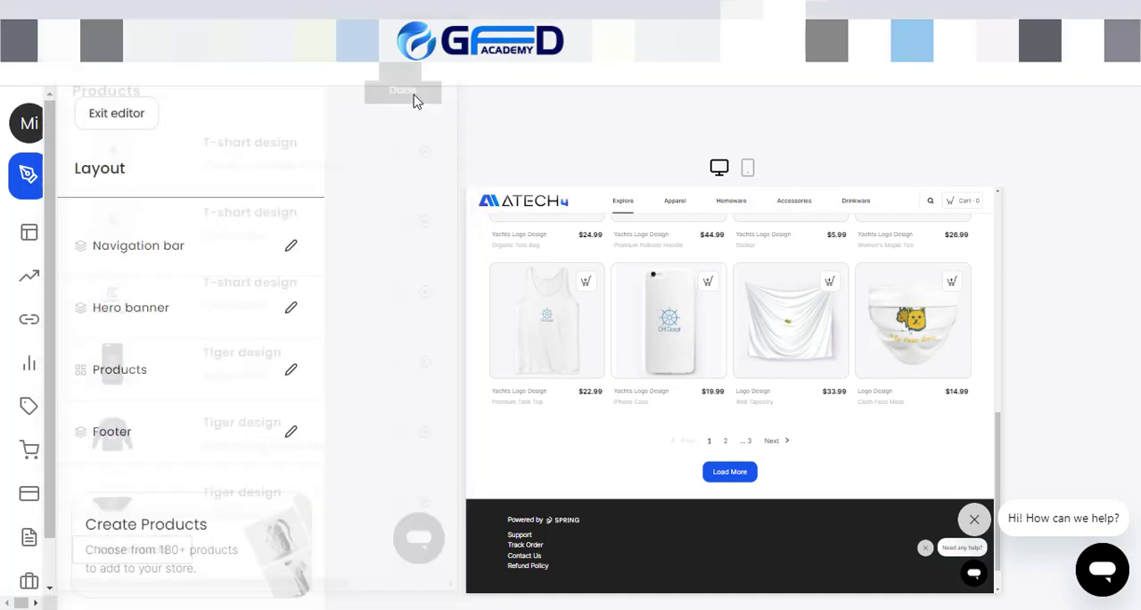
# Step: Reload the store editor and check the featured products in the store preview
pyautogui.scroll(1, 677, 396)
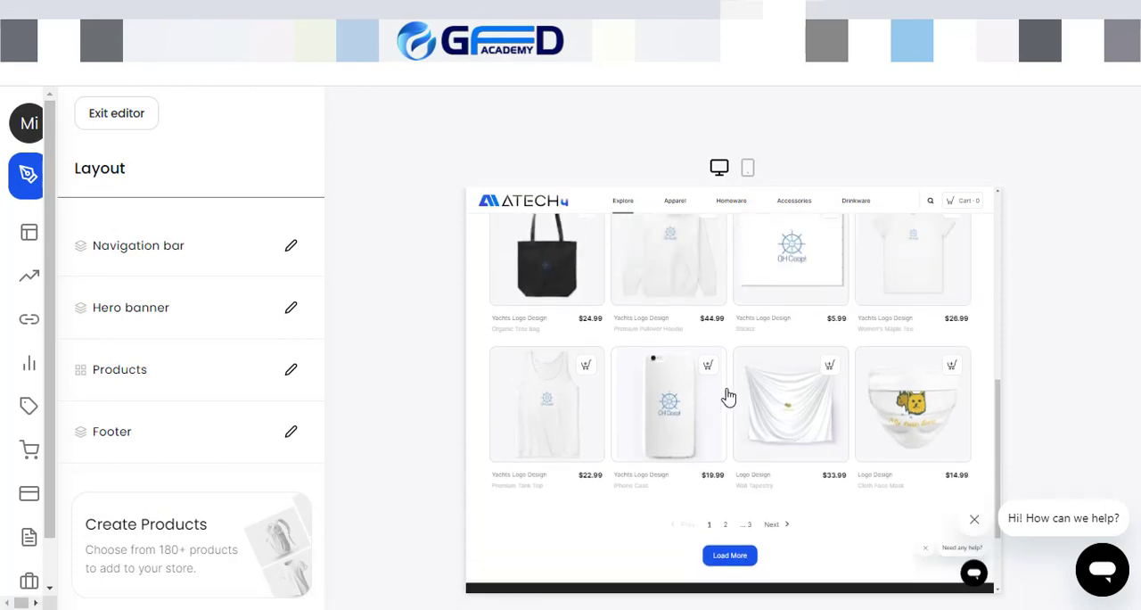
pyautogui.press('F5')
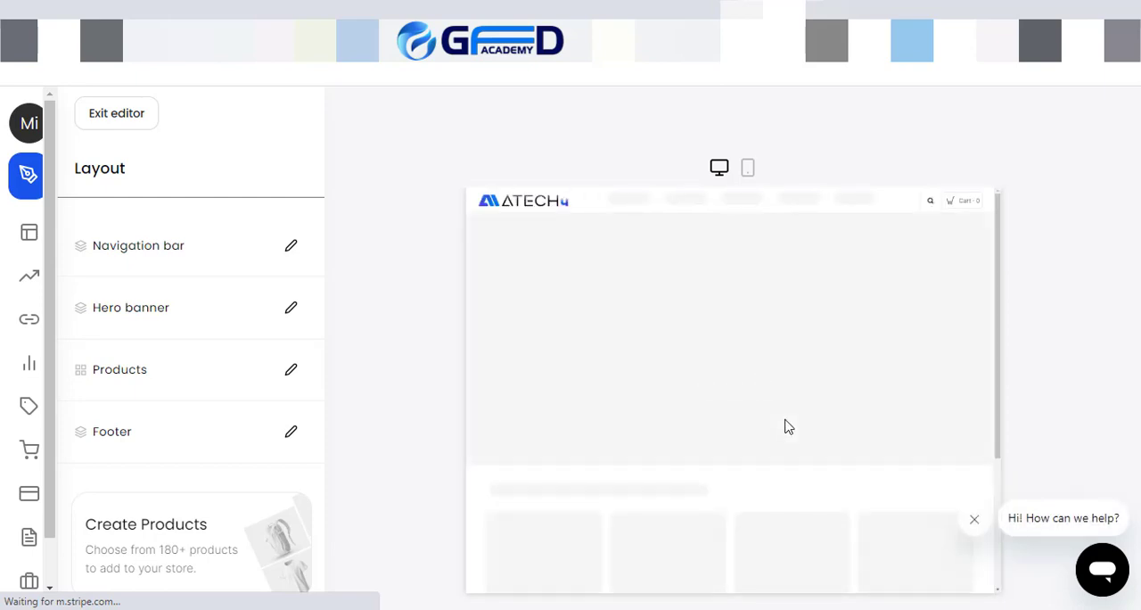
pyautogui.scroll(-3, 788, 427)
pyautogui.scroll(-3, 787, 428)
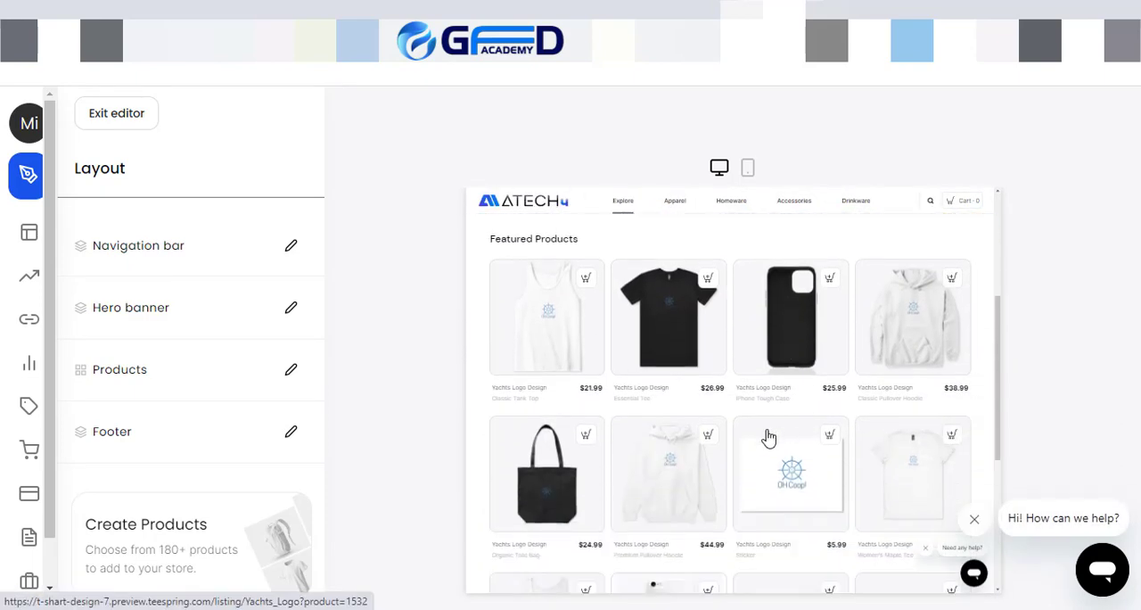
pyautogui.scroll(3, 831, 414)
pyautogui.scroll(2, 593, 500)
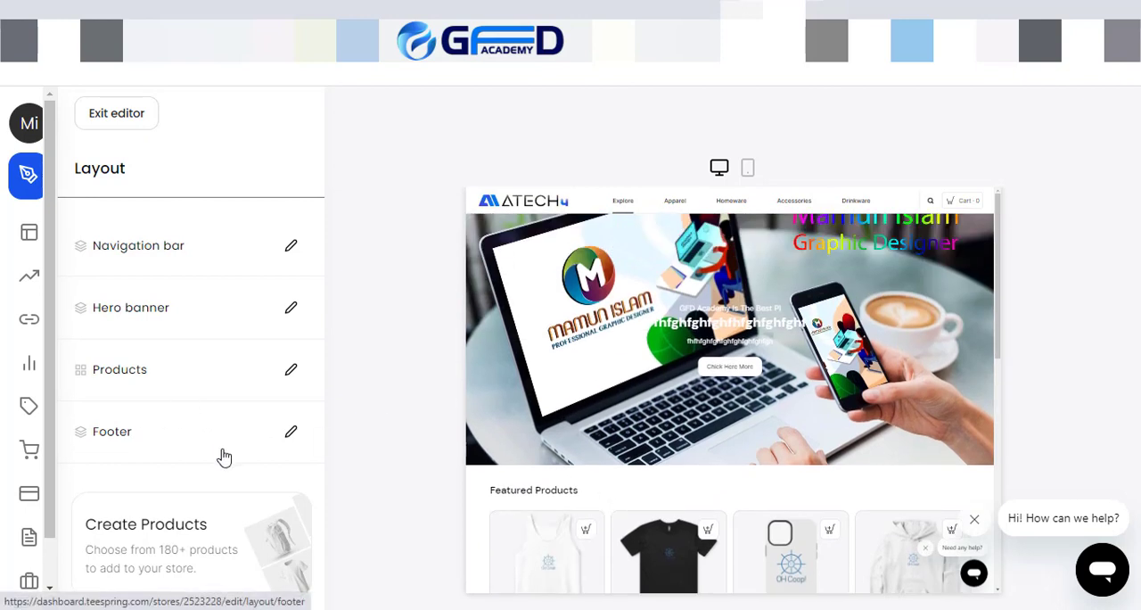
# Step: Open the Footer section of the layout and start editing its about text
pyautogui.click(290, 433)
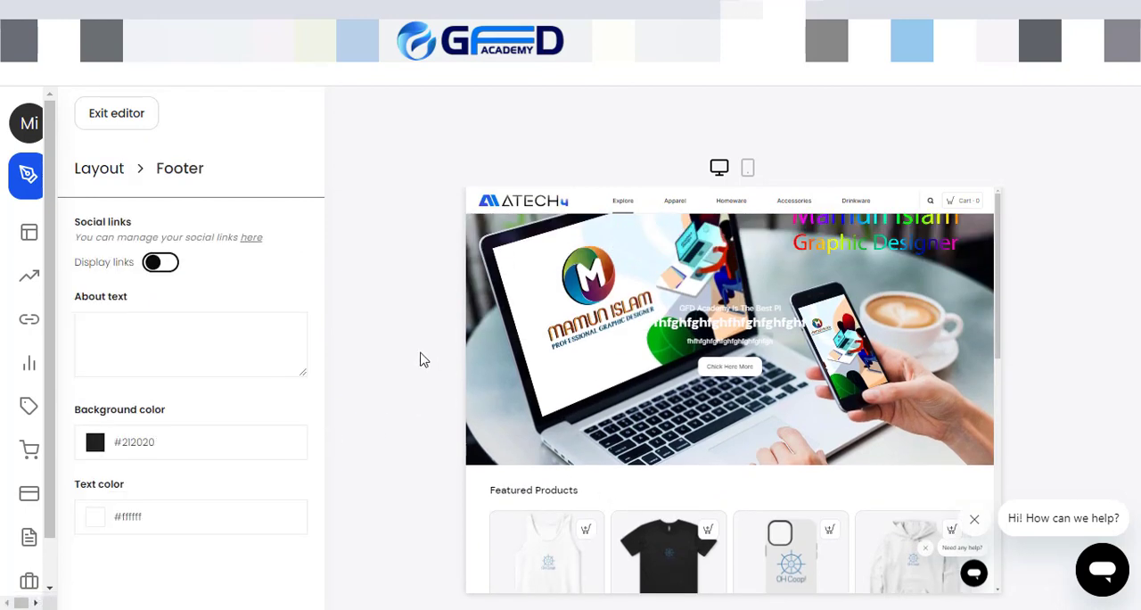
pyautogui.scroll(-6, 591, 471)
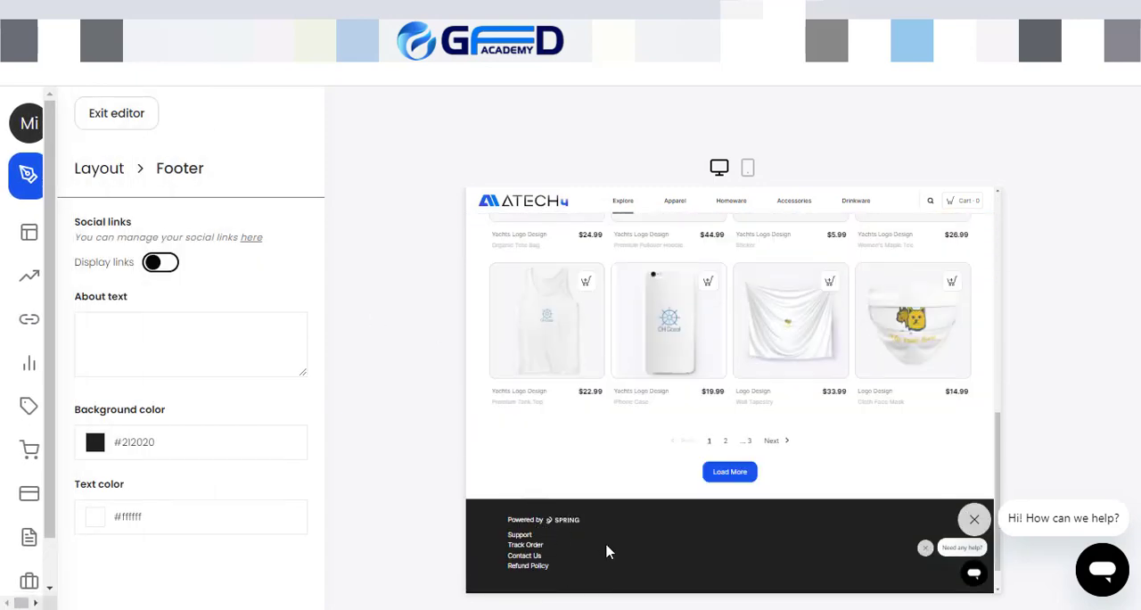
pyautogui.scroll(-1, 608, 551)
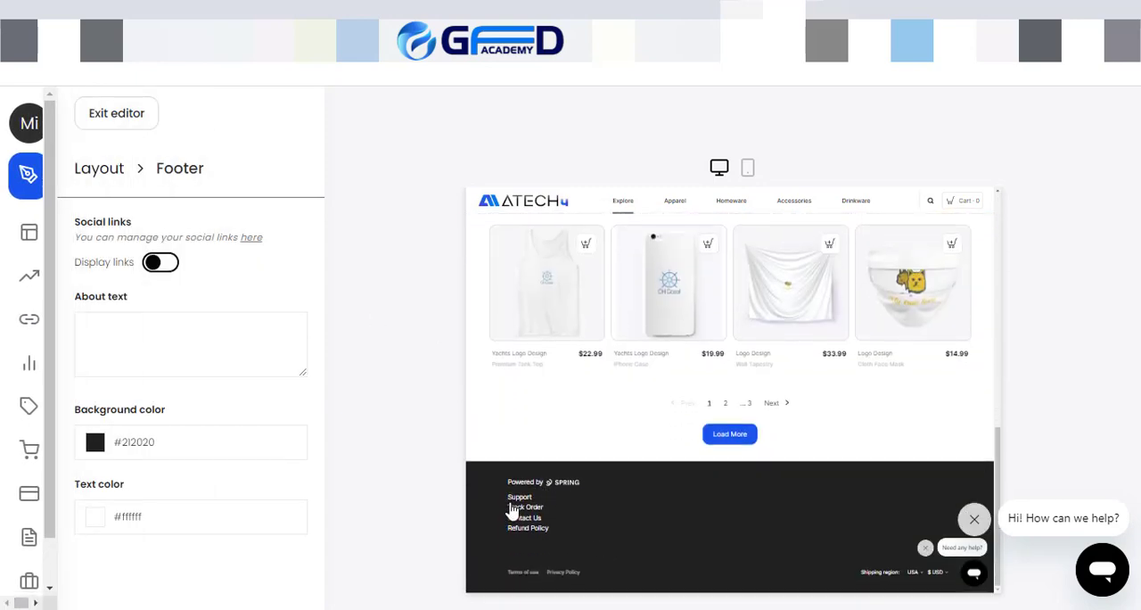
pyautogui.click(132, 320)
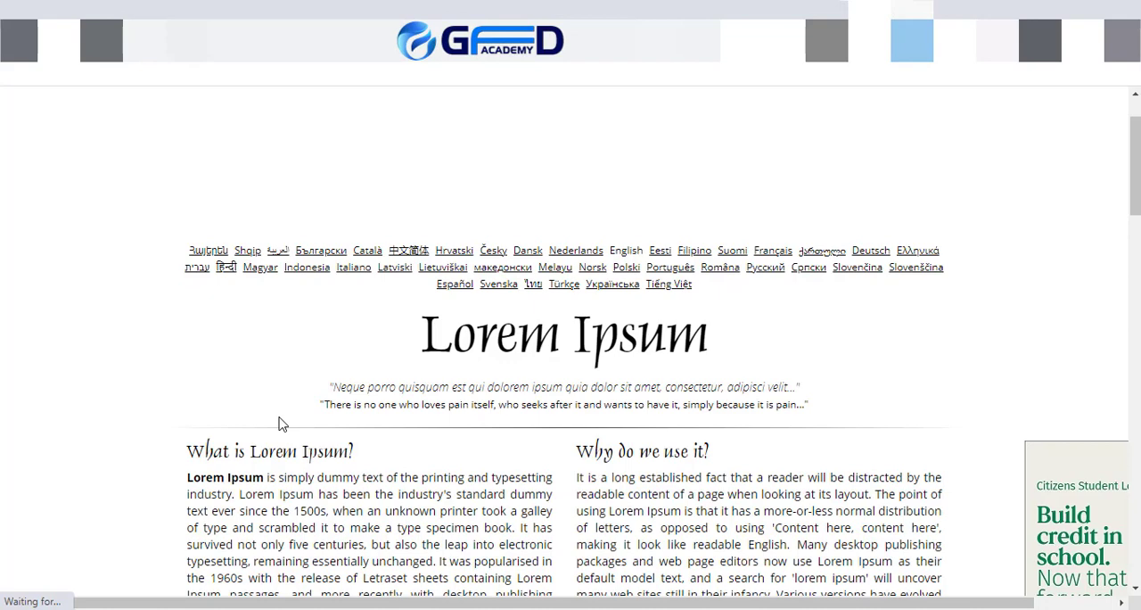
# Step: Copy the "What is Lorem Ipsum?" paragraph from the Lorem Ipsum website and paste it as the footer's about text in the store editor
pyautogui.scroll(-2, 279, 424)
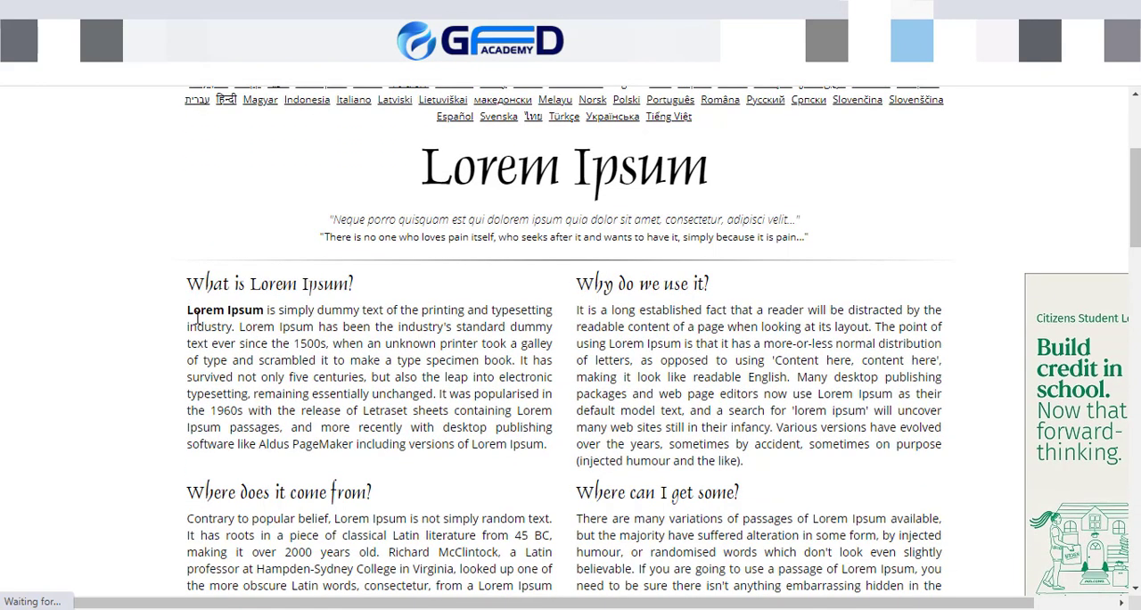
pyautogui.moveTo(189, 310); pyautogui.dragTo(537, 468)
pyautogui.hotkey('ctrl', 'c')
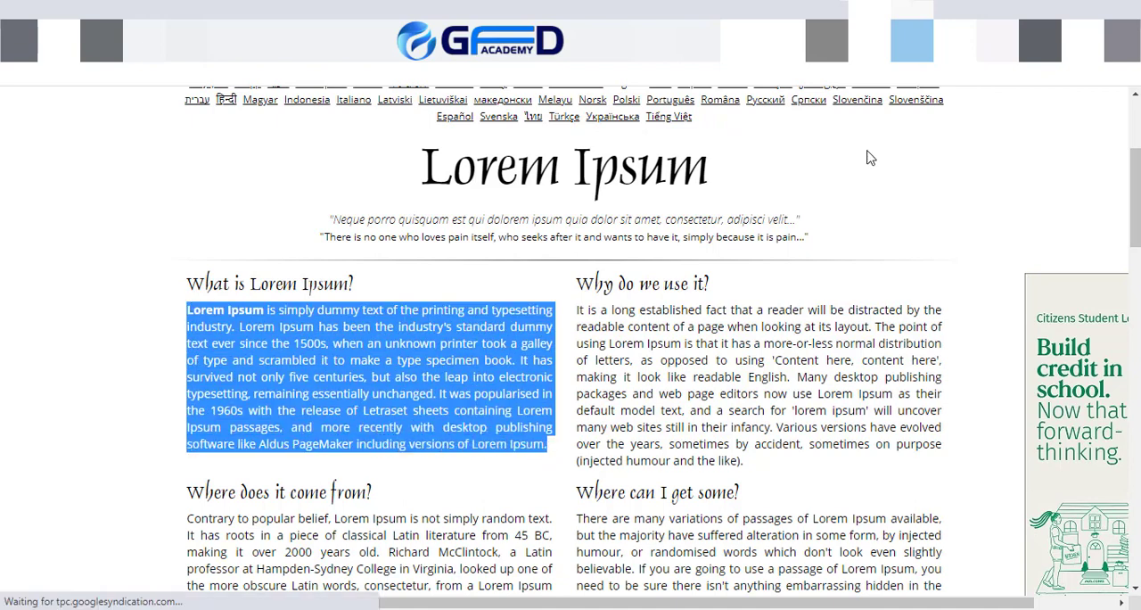
pyautogui.click(778, 2)
pyautogui.scroll(11, 826, 374)
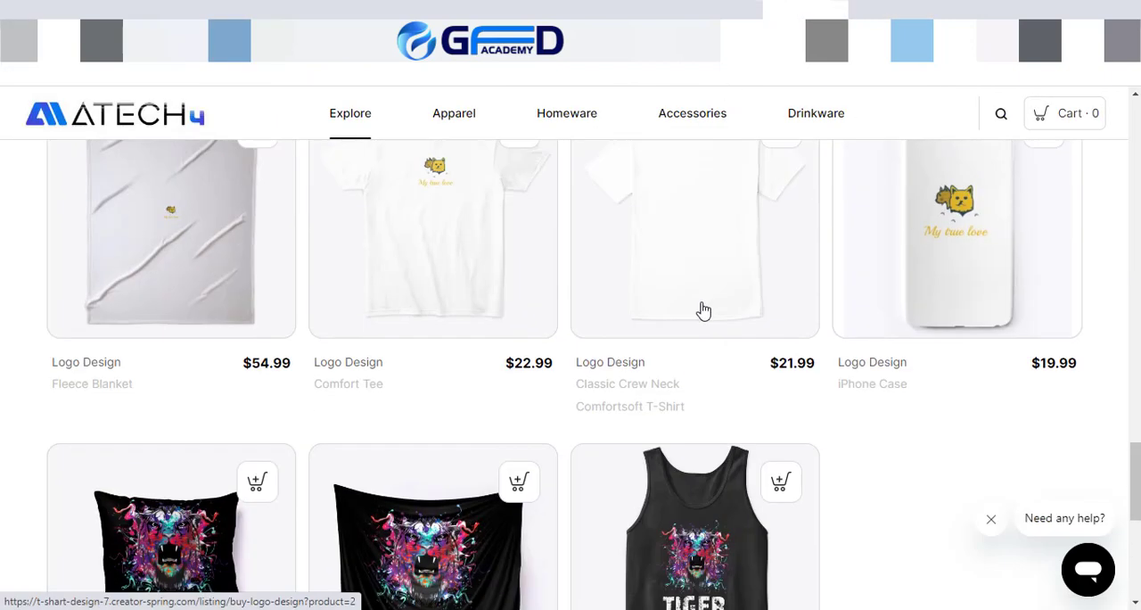
pyautogui.click(704, 7)
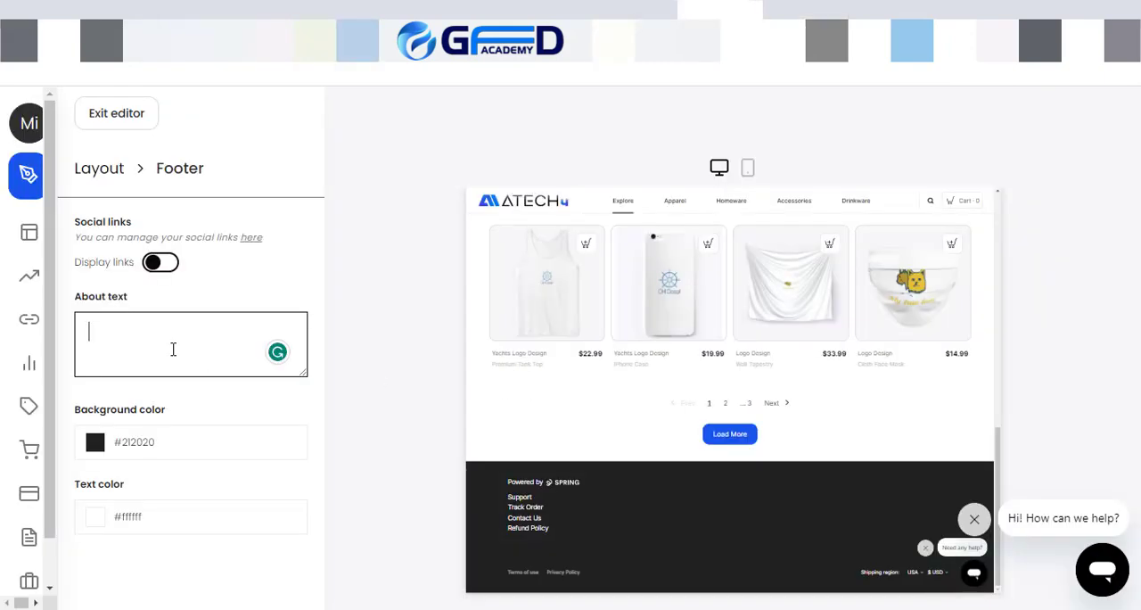
pyautogui.hotkey('ctrl', 'v')
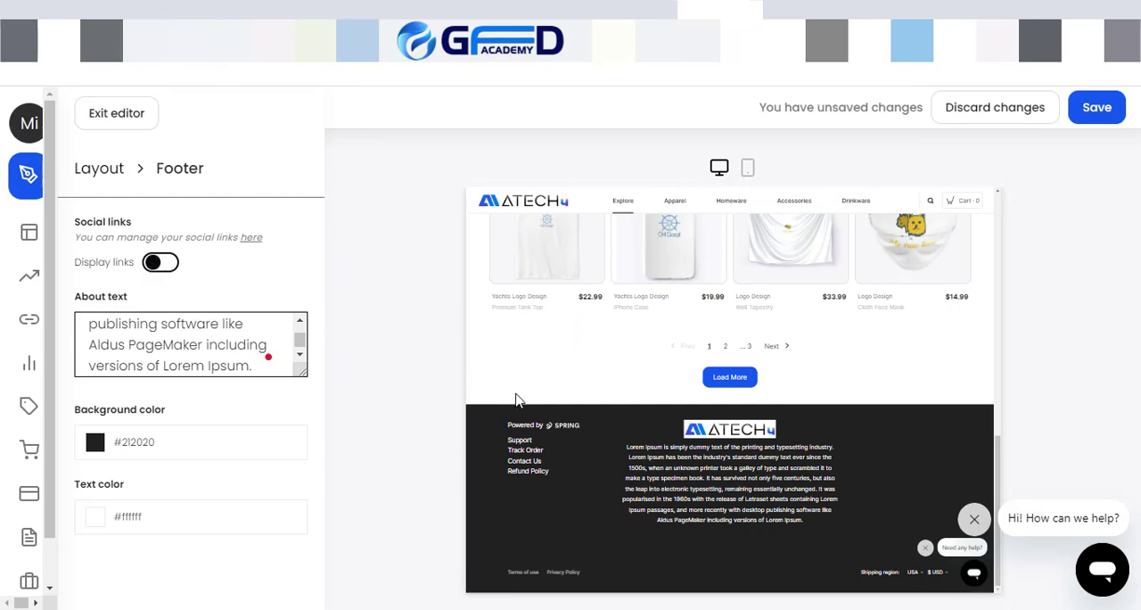
# Step: Shorten the footer's about text by deleting everything after "remaining essentially unchanged."
pyautogui.scroll(3, 211, 345)
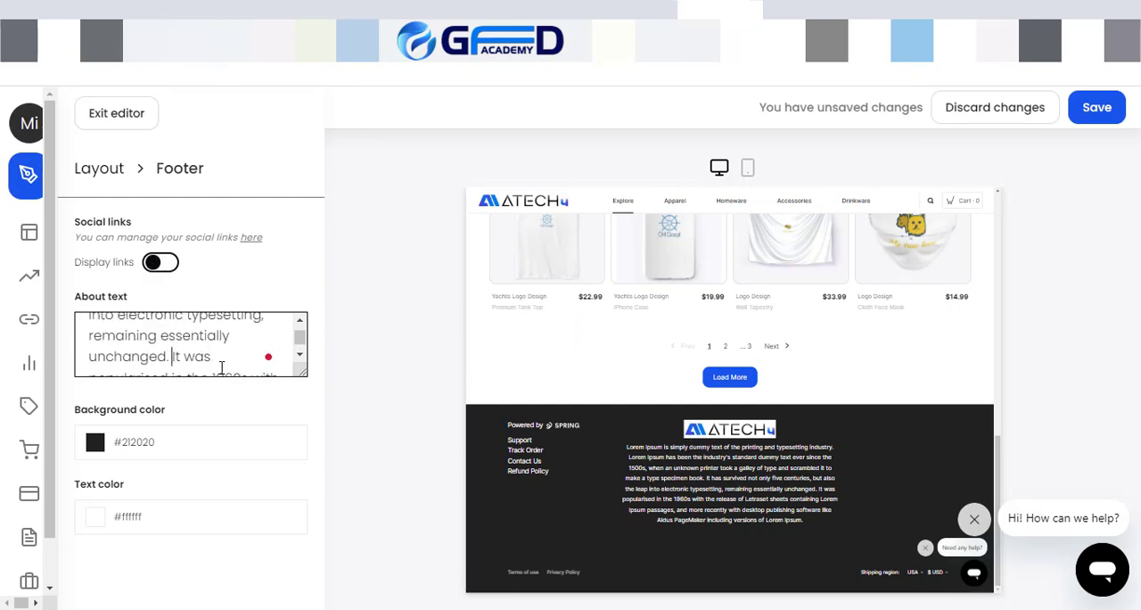
pyautogui.moveTo(222, 367); pyautogui.dragTo(272, 396)
pyautogui.press('BackSpace')
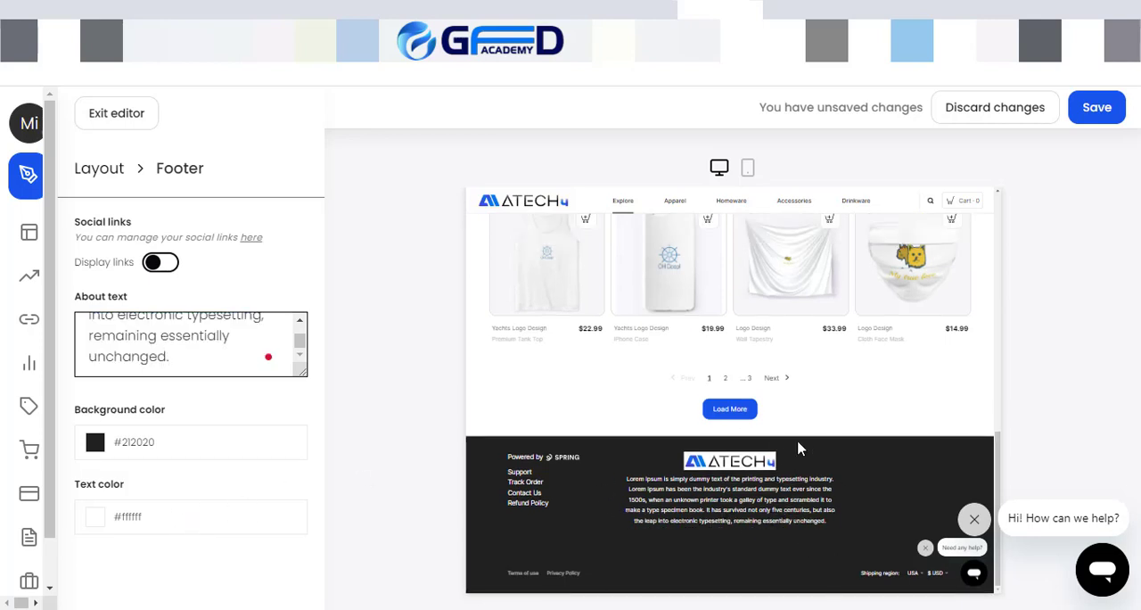
# Step: Switch the store preview to the mobile view and look through its navigation menu categories from Apparel to Drinkware
pyautogui.scroll(10, 718, 443)
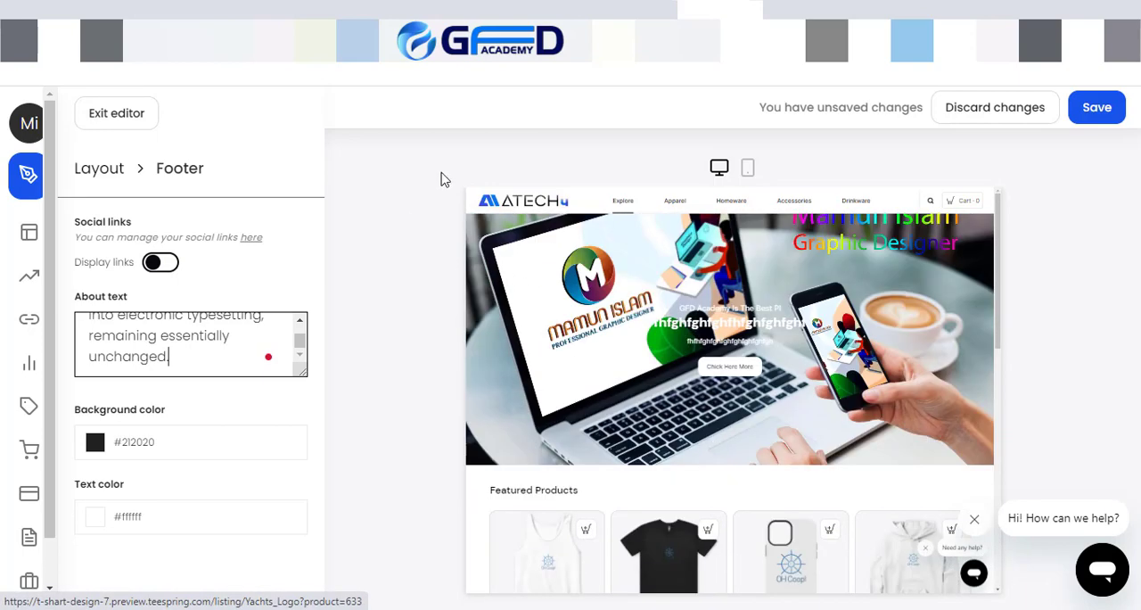
pyautogui.scroll(-10, 708, 438)
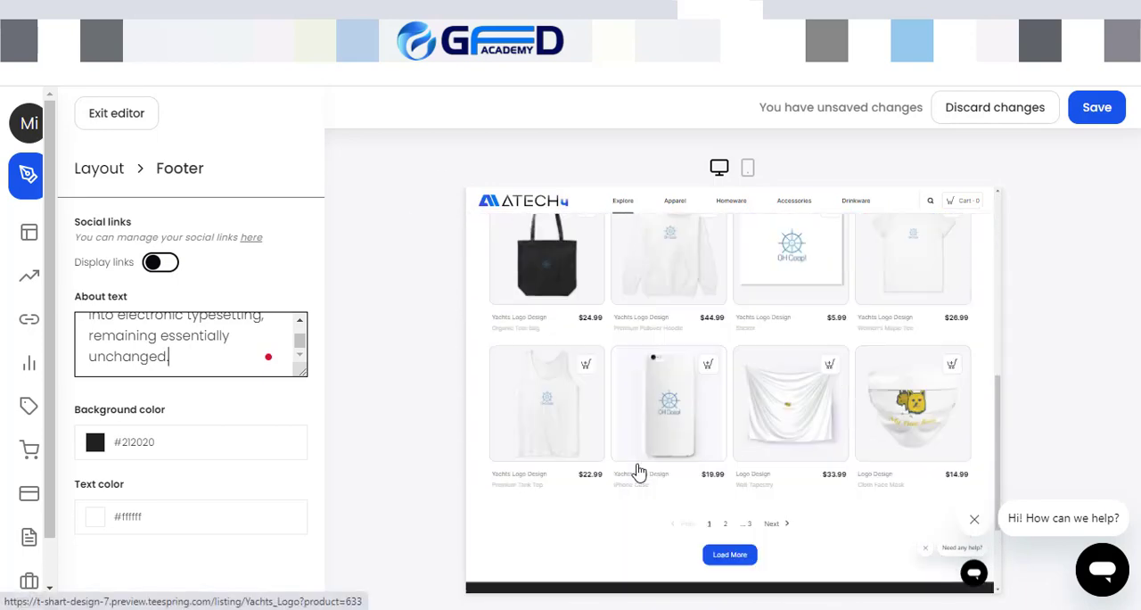
pyautogui.click(745, 178)
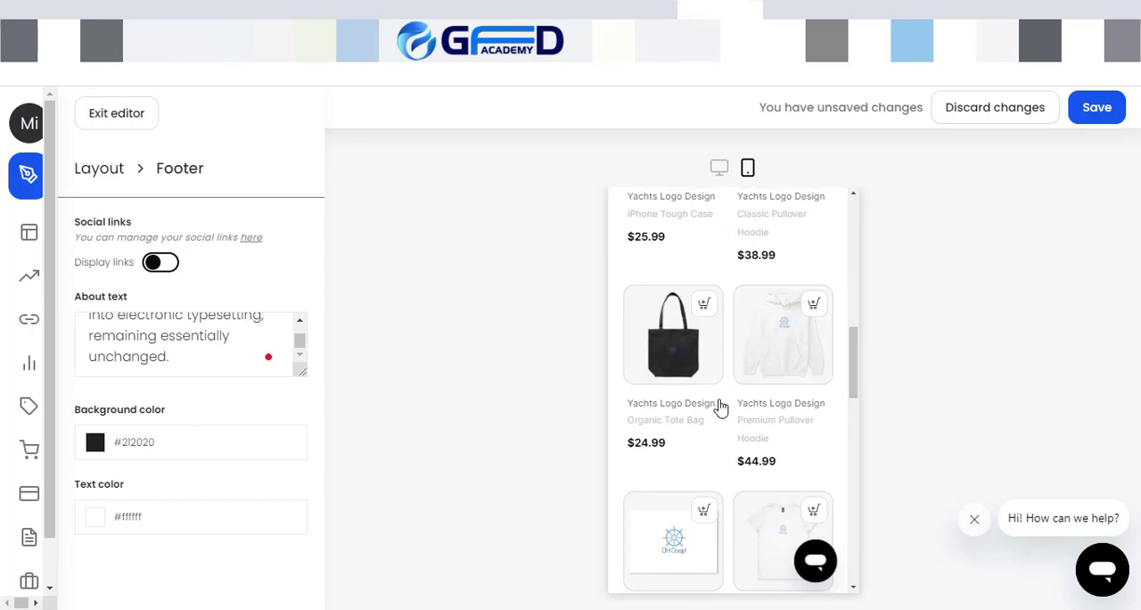
pyautogui.scroll(5, 735, 453)
pyautogui.scroll(3, 735, 453)
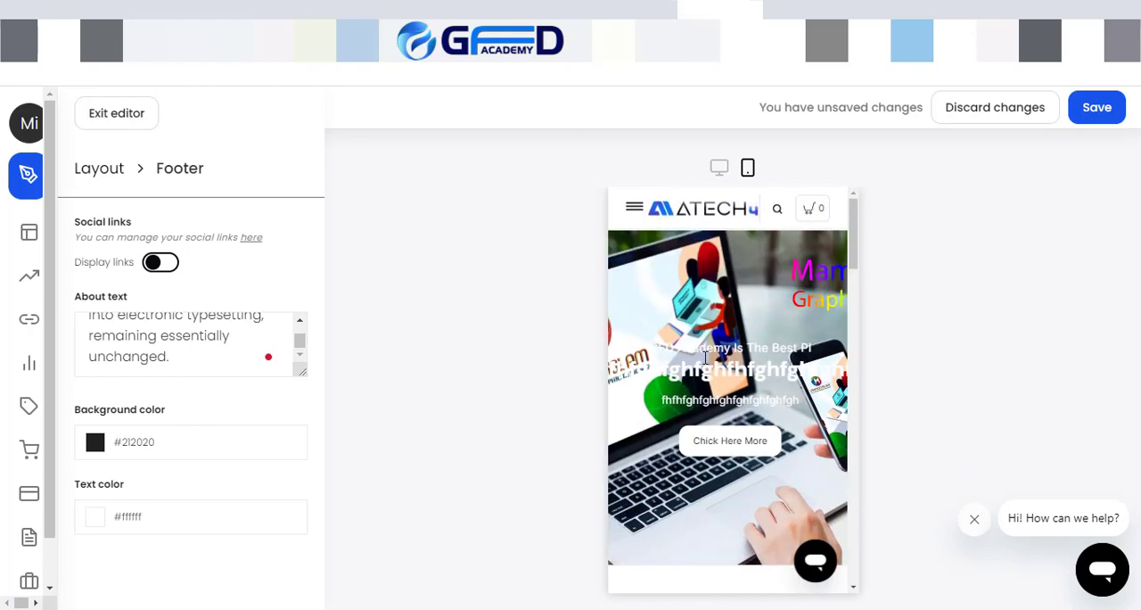
pyautogui.click(634, 209)
pyautogui.scroll(-3, 709, 436)
pyautogui.scroll(-5, 704, 455)
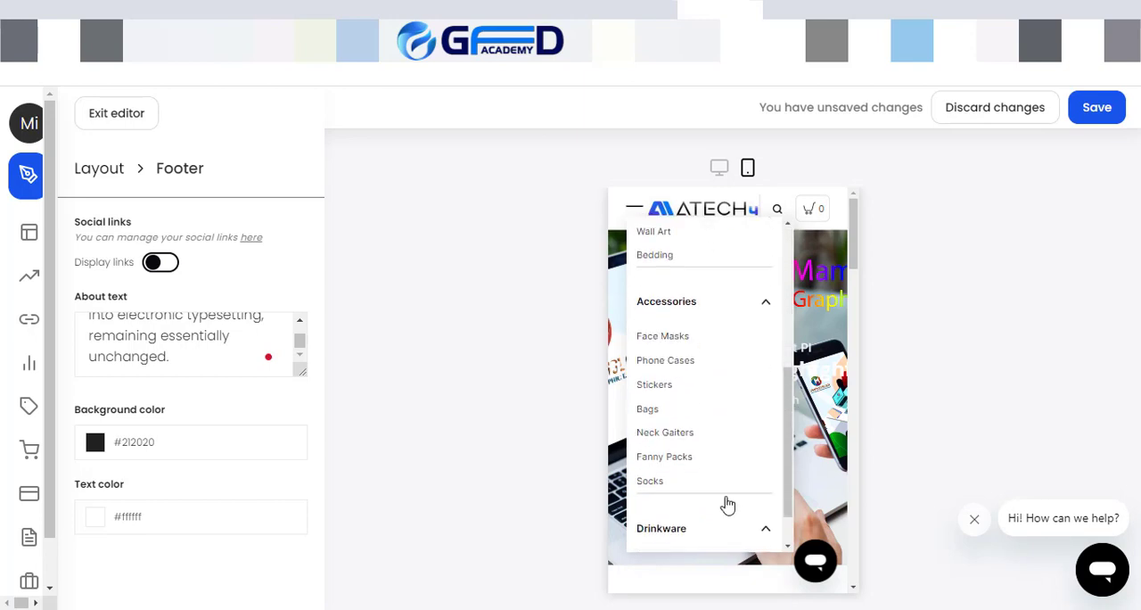
pyautogui.scroll(-5, 810, 466)
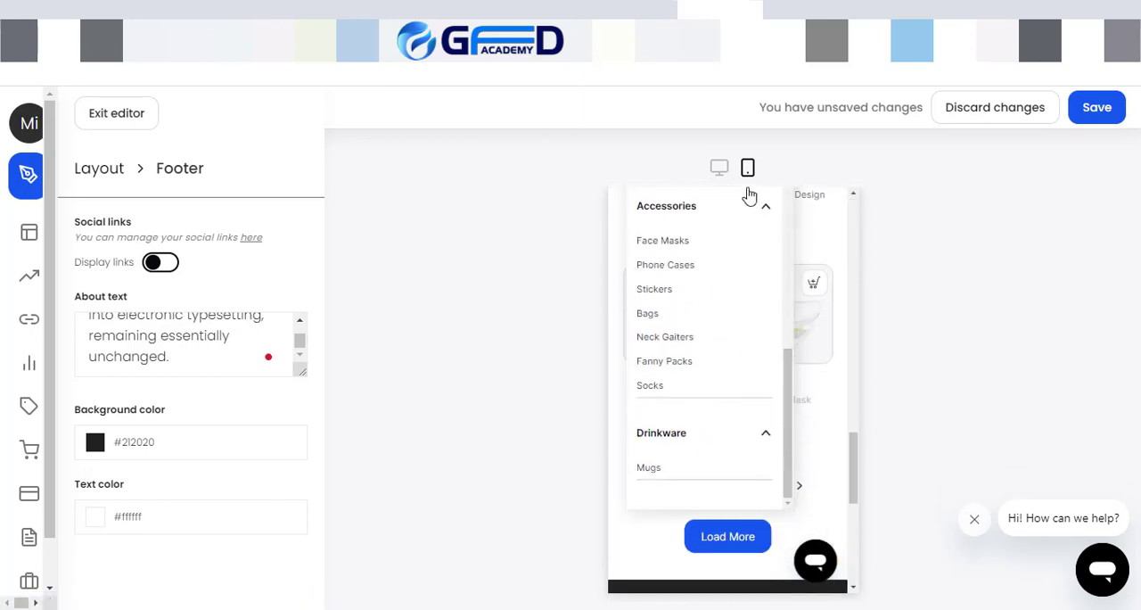
pyautogui.click(764, 206)
pyautogui.scroll(7, 762, 277)
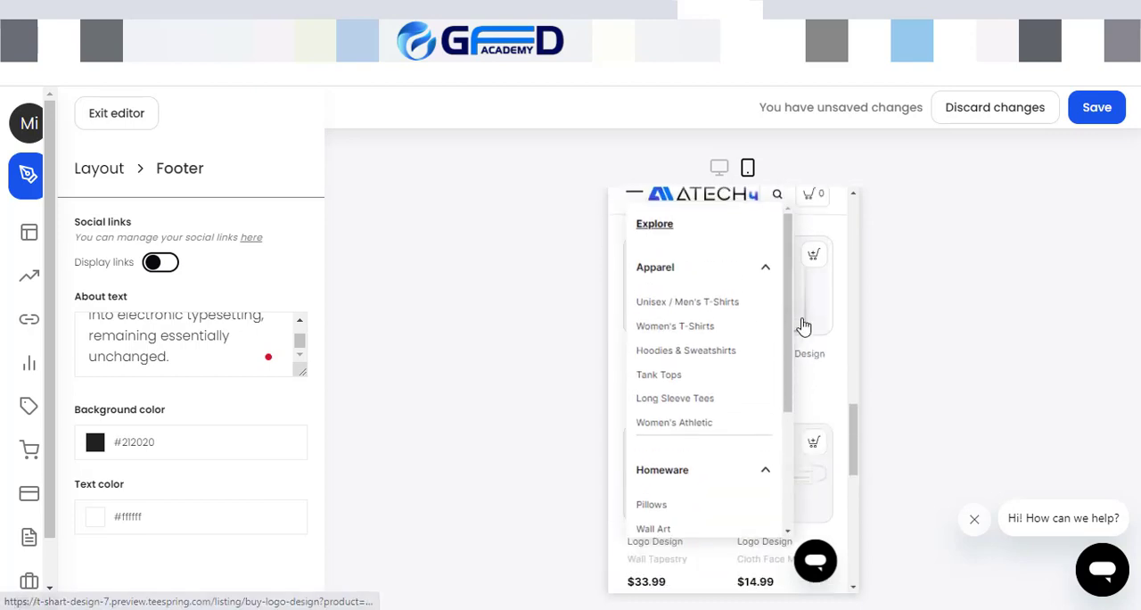
# Step: Close the mobile navigation menu and check the footer's about text and links in the mobile preview
pyautogui.click(634, 206)
pyautogui.scroll(-3, 773, 438)
pyautogui.scroll(-5, 767, 455)
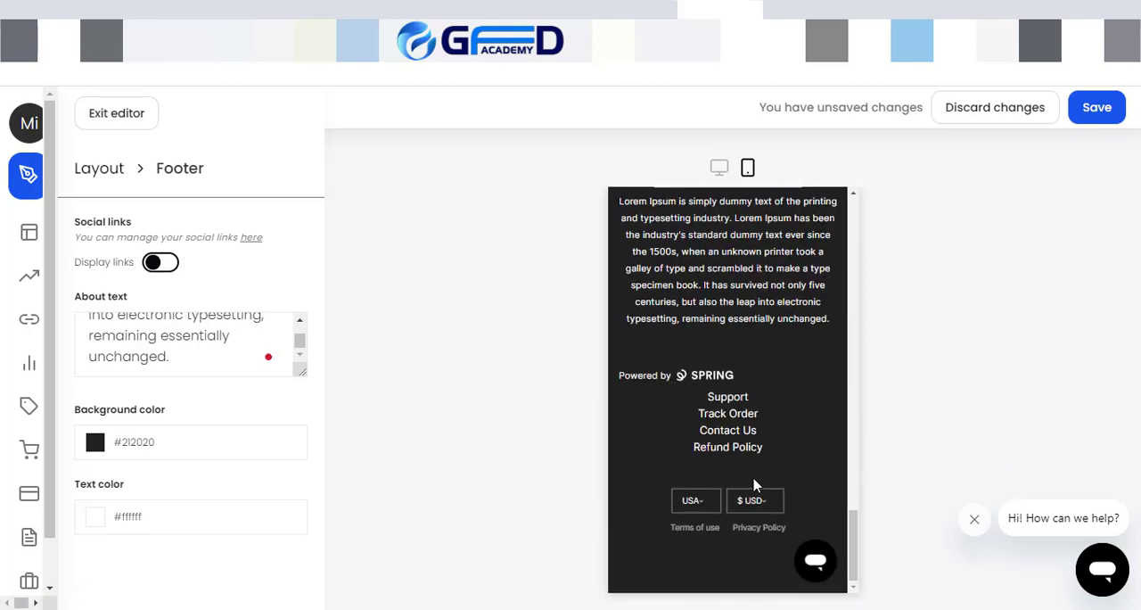
pyautogui.scroll(3, 739, 370)
pyautogui.moveTo(619, 335); pyautogui.dragTo(831, 479)
pyautogui.scroll(-2, 708, 500)
pyautogui.scroll(5, 759, 485)
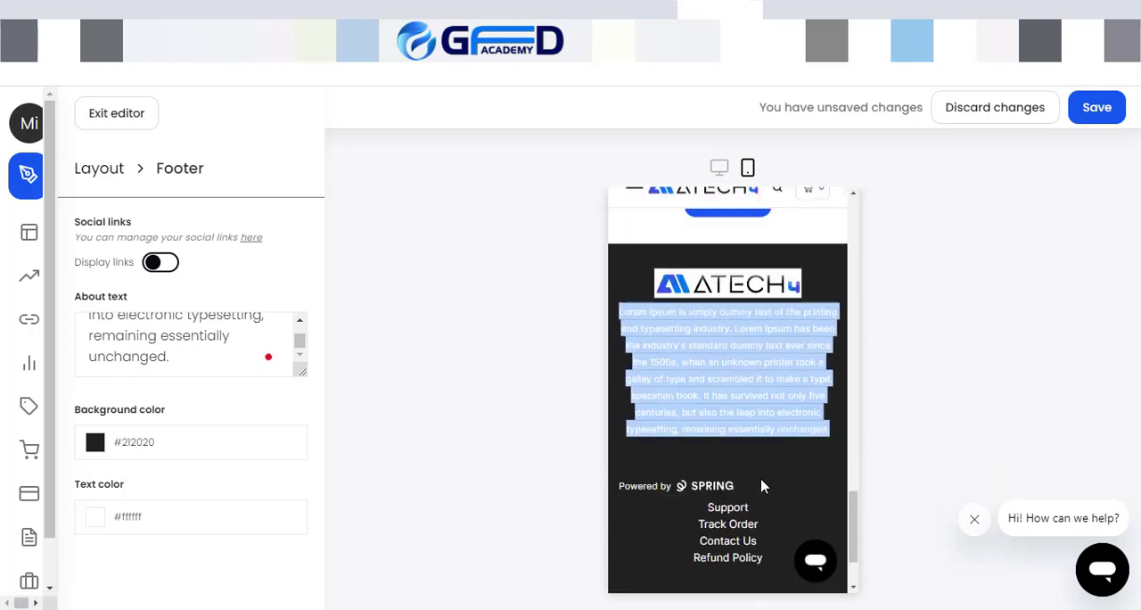
pyautogui.scroll(3, 762, 484)
pyautogui.scroll(2, 223, 344)
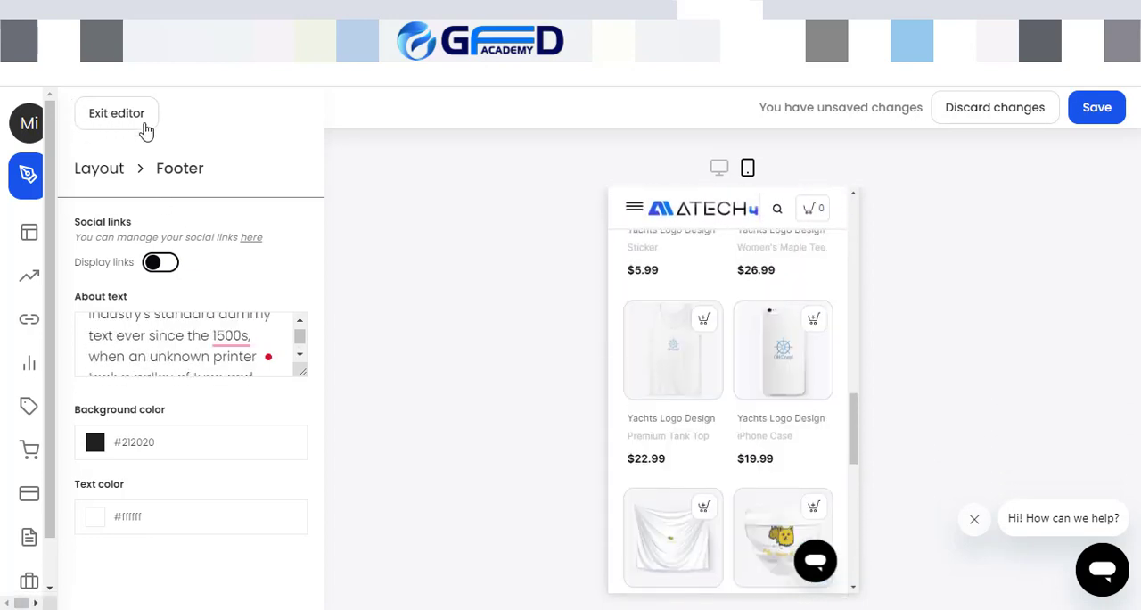
# Step: Exit the store editor, open the store name for editing, and look over the domain and social profile sections
pyautogui.click(146, 130)
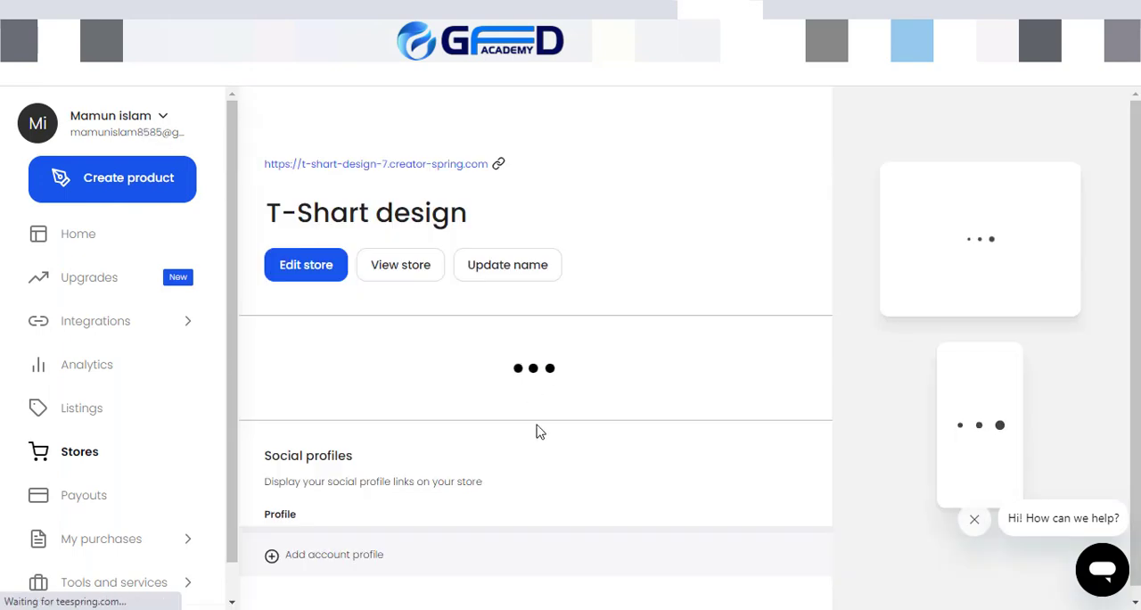
pyautogui.scroll(-3, 594, 474)
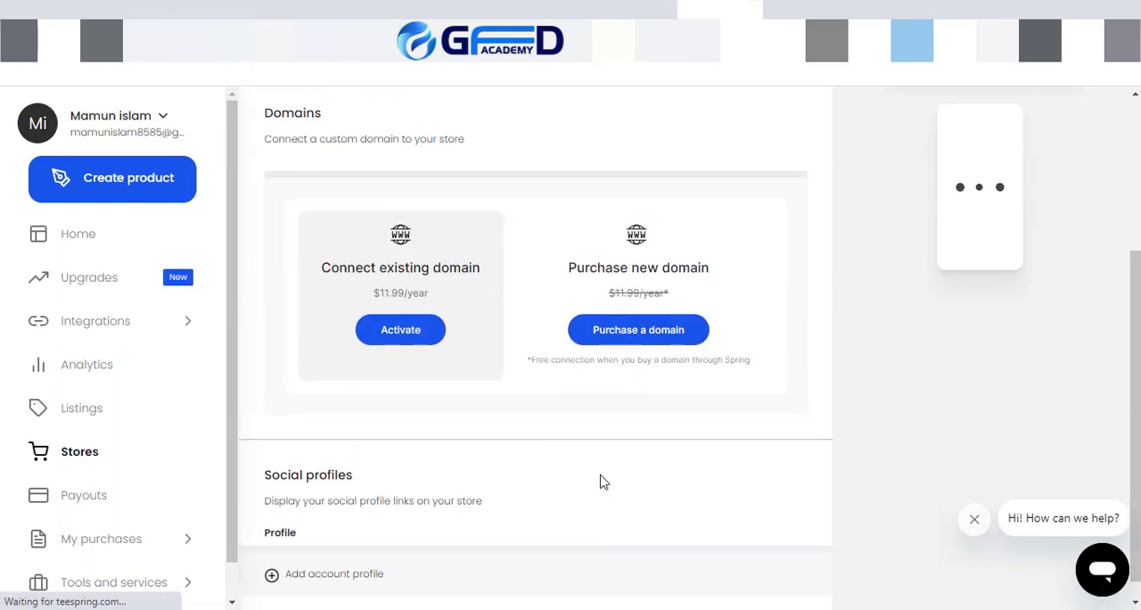
pyautogui.scroll(3, 603, 479)
pyautogui.click(507, 268)
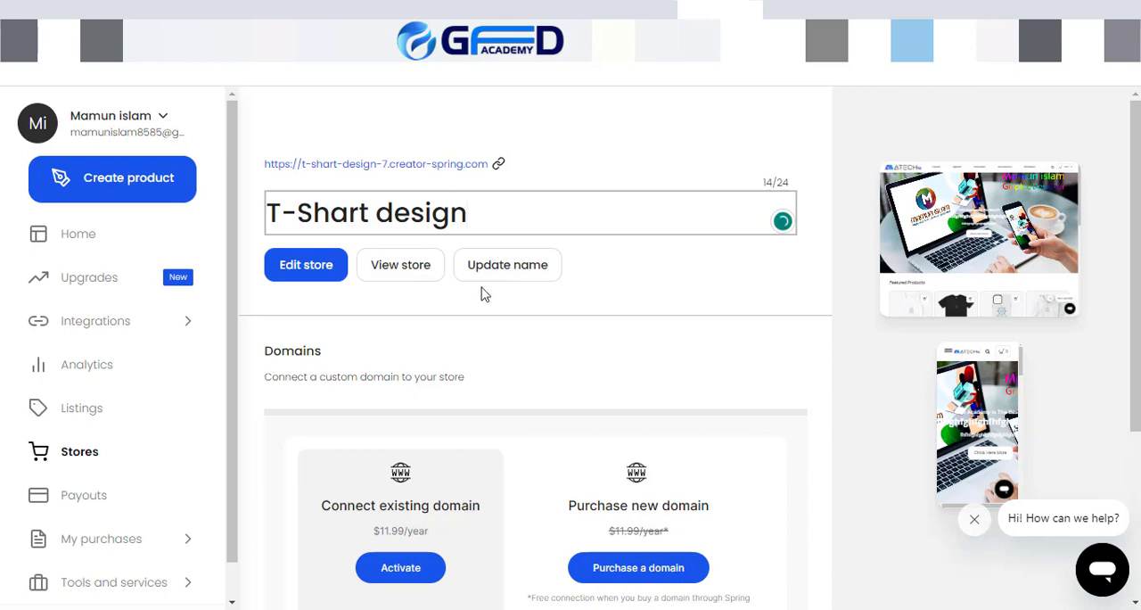
pyautogui.scroll(-2, 457, 375)
pyautogui.scroll(-1, 457, 436)
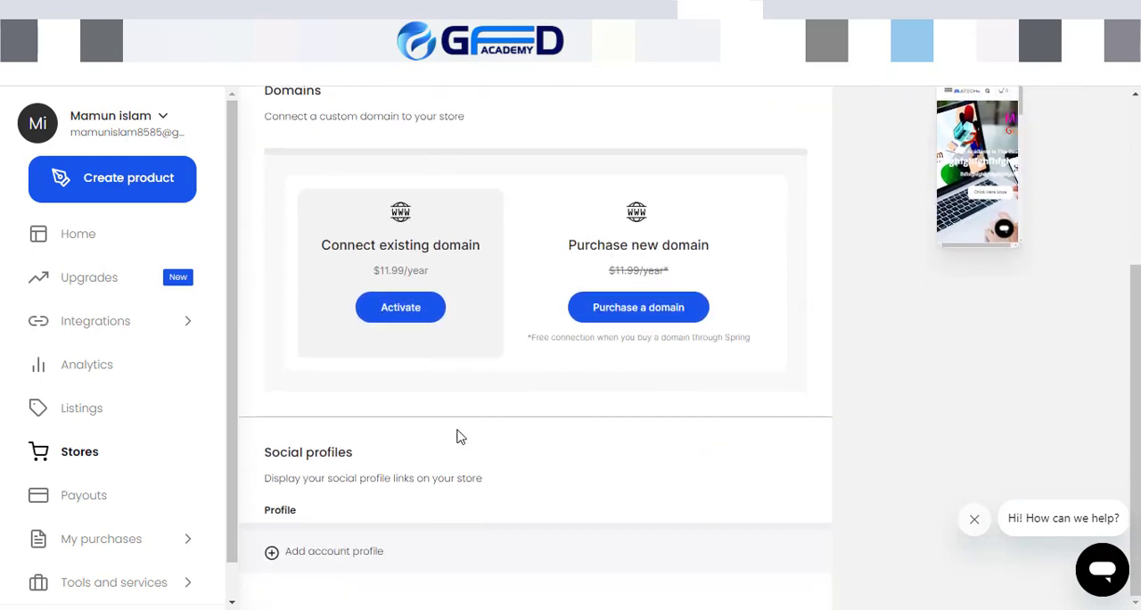
pyautogui.scroll(3, 468, 482)
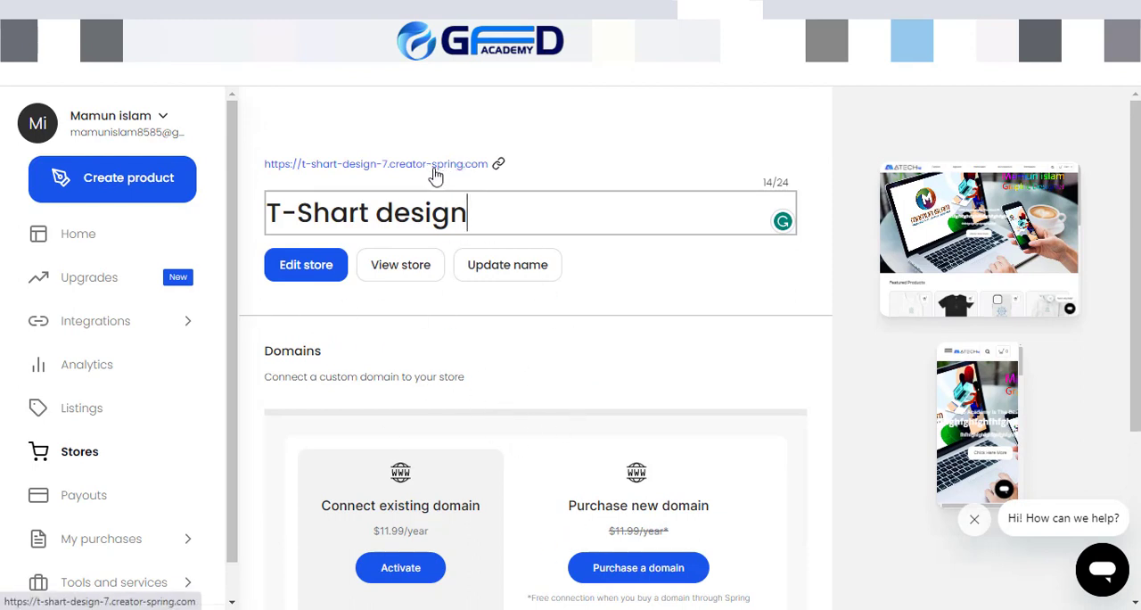
# Step: Check the store's web address and the options for connecting an existing domain or purchasing a new one
pyautogui.moveTo(437, 171)
pyautogui.mouseDown()
pyautogui.moveTo(407, 169)
pyautogui.moveTo(438, 173)
pyautogui.mouseUp()
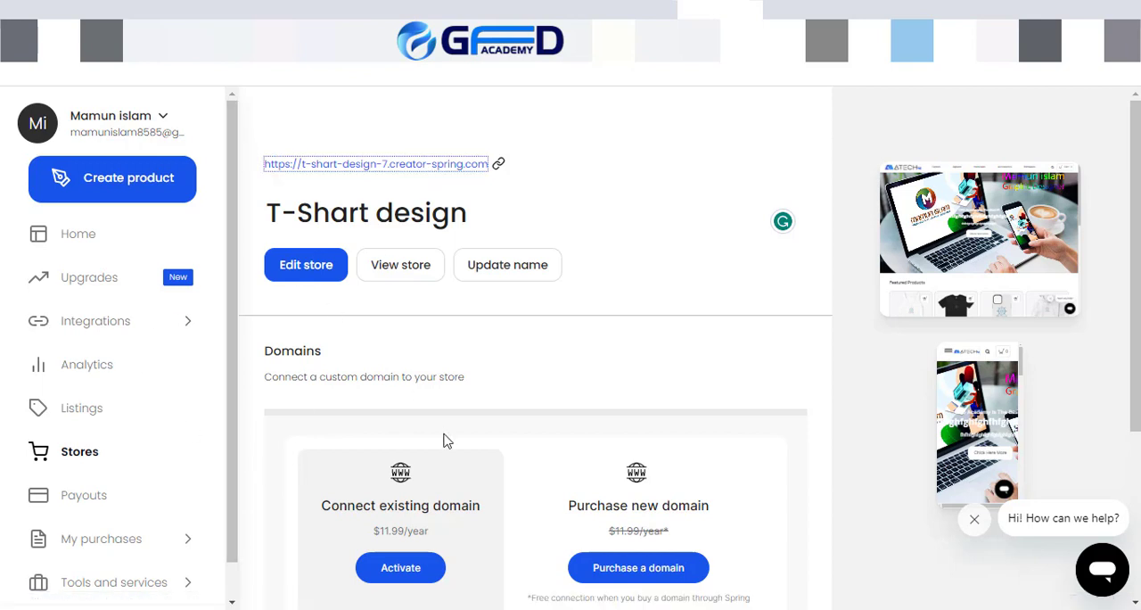
pyautogui.scroll(-3, 446, 438)
pyautogui.scroll(3, 446, 439)
pyautogui.scroll(-2, 424, 481)
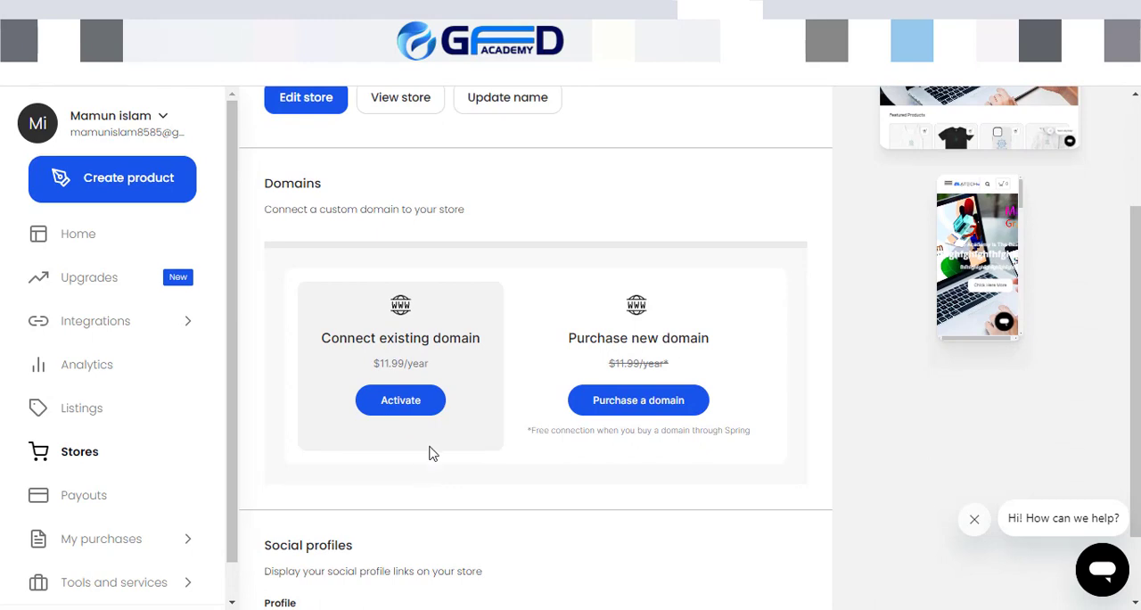
pyautogui.scroll(1, 433, 454)
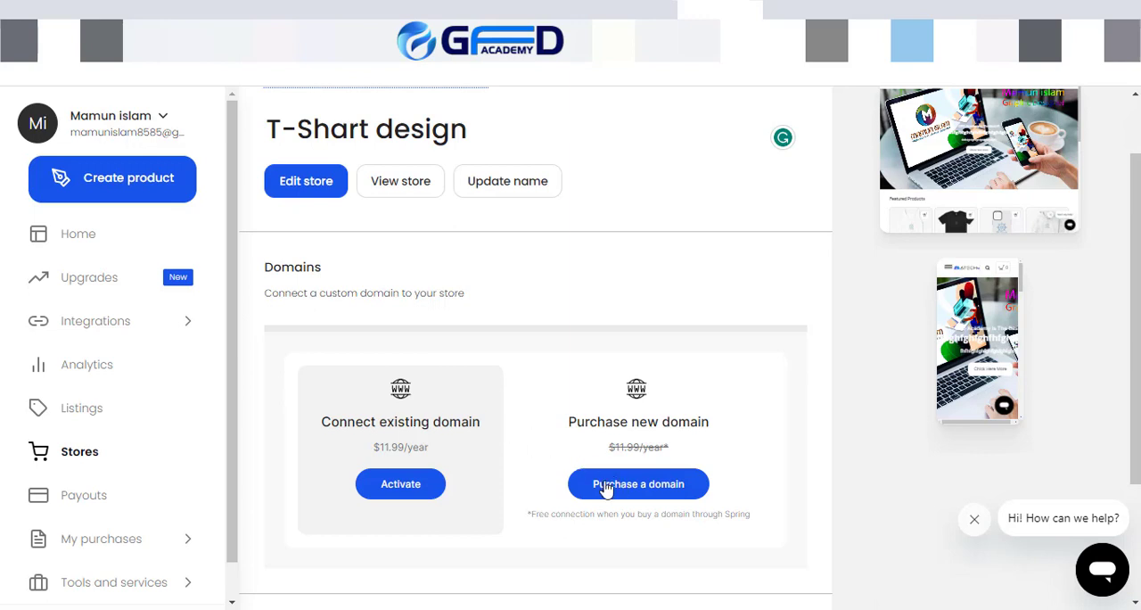
# Step: Open the new domain purchase page and search for the domain atech45.com
pyautogui.click(605, 487)
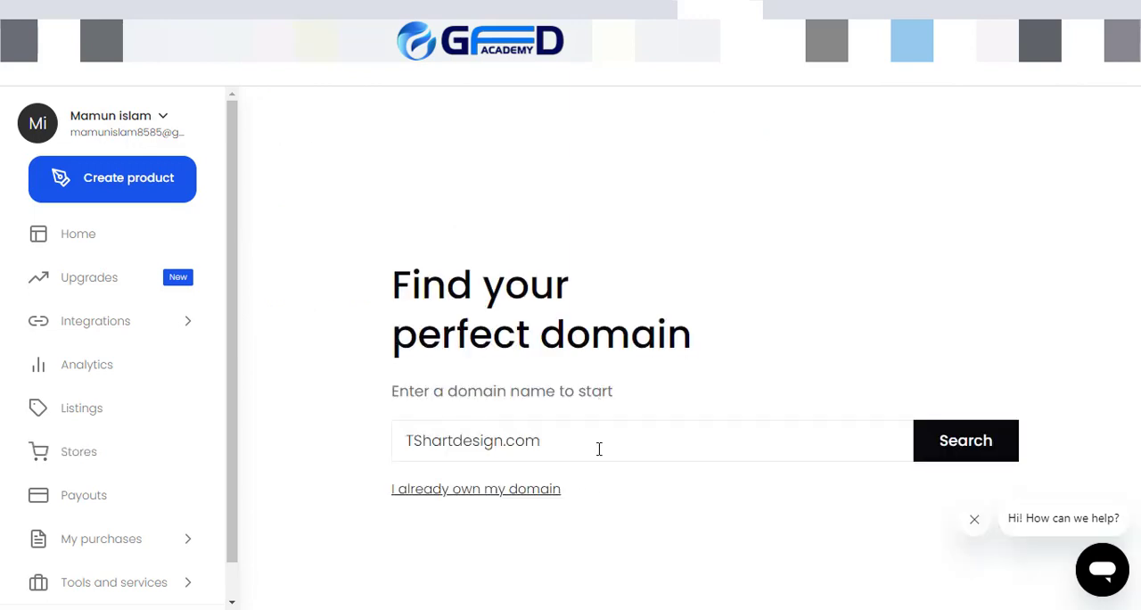
pyautogui.click(430, 441)
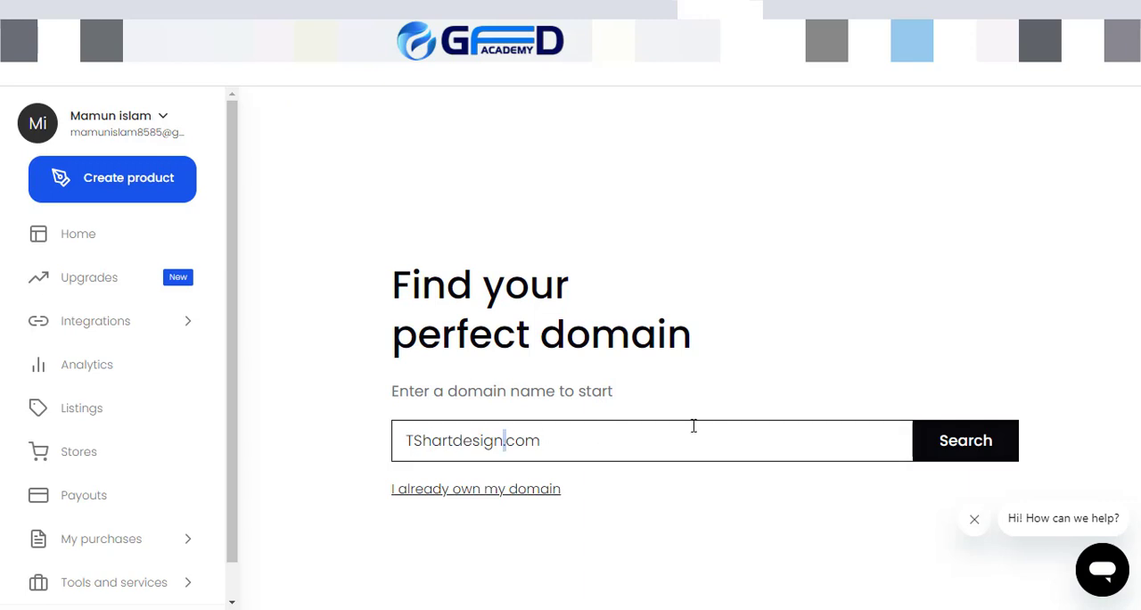
pyautogui.moveTo(579, 458); pyautogui.dragTo(363, 459)
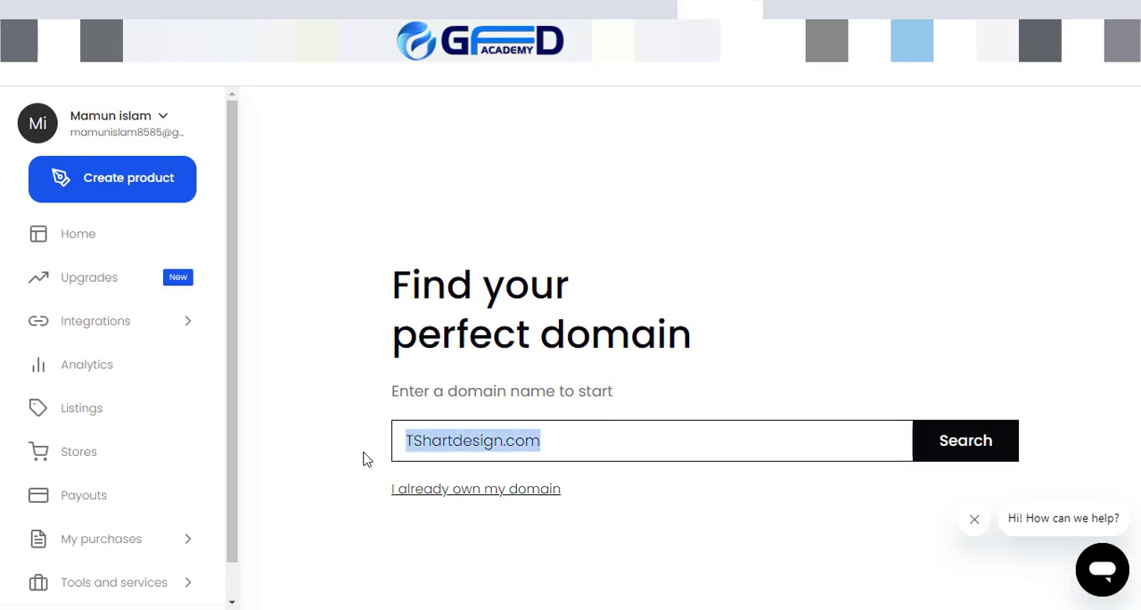
pyautogui.click(500, 437)
pyautogui.press('BackSpace')
pyautogui.press('BackSpace')
pyautogui.press('BackSpace')
pyautogui.press('BackSpace')
pyautogui.press('BackSpace')
pyautogui.press('BackSpace')
pyautogui.press('BackSpace')
pyautogui.press('BackSpace')
pyautogui.press('BackSpace')
pyautogui.press('BackSpace')
pyautogui.press('BackSpace')
pyautogui.press('BackSpace')
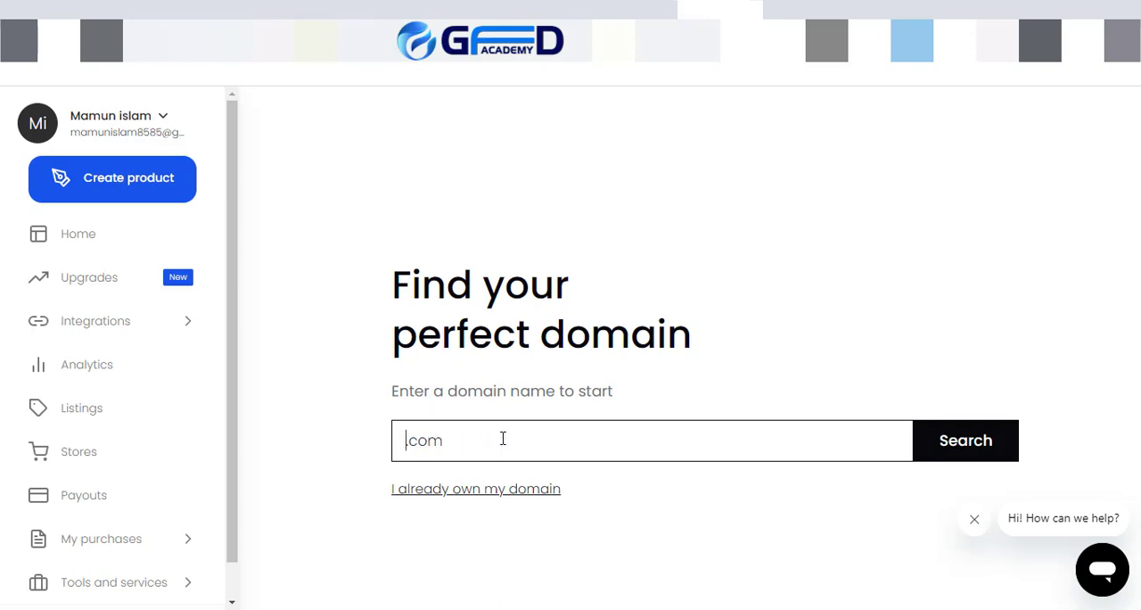
pyautogui.write('atecg')
pyautogui.press('BackSpace')
pyautogui.write('h45')
pyautogui.click(948, 434)
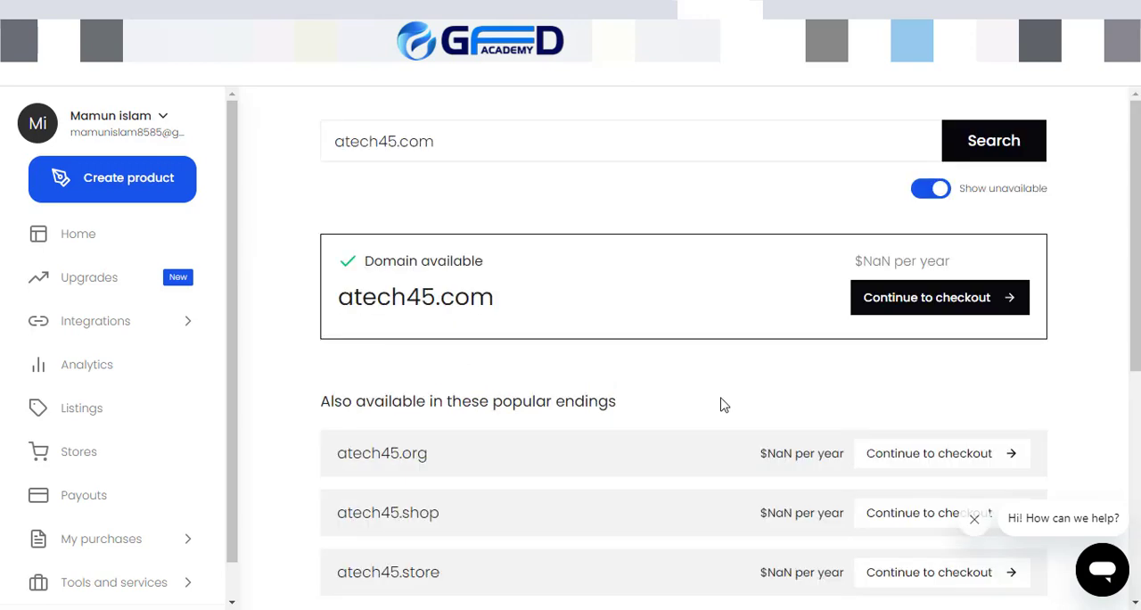
# Step: Review the yearly prices of the atech45 domains, from the popular endings .org and .shop to others such as .online and .net
pyautogui.scroll(-3, 720, 403)
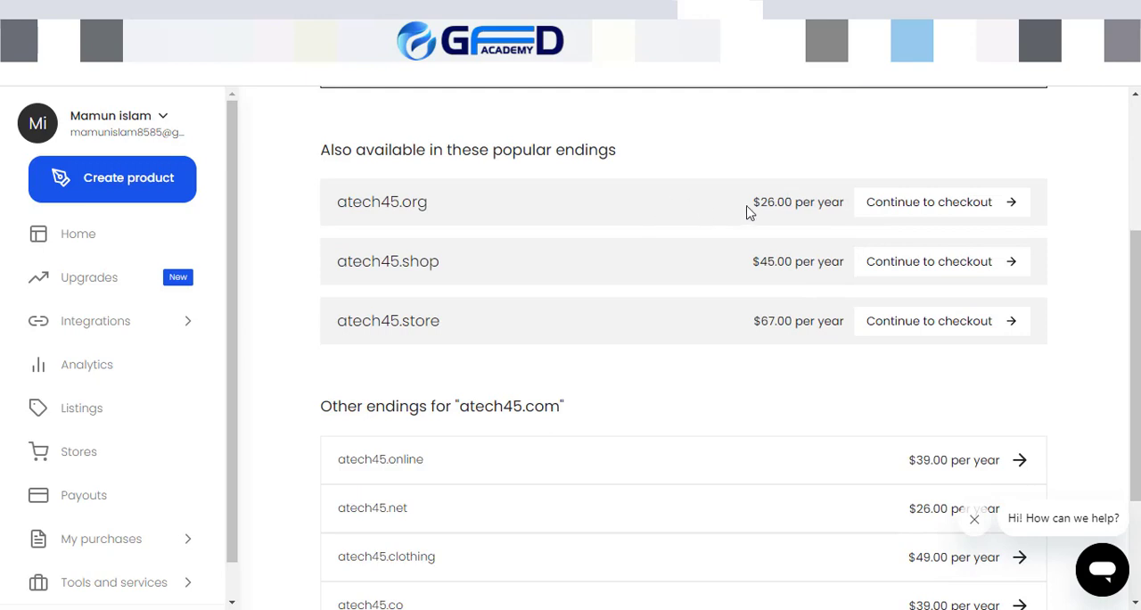
pyautogui.moveTo(753, 203); pyautogui.dragTo(845, 204)
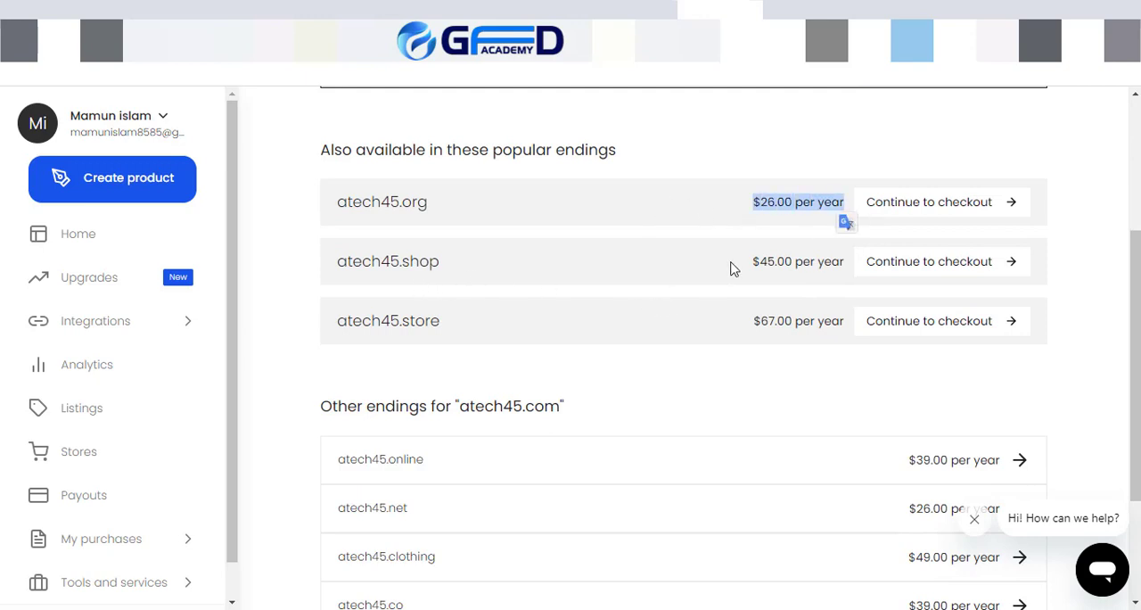
pyautogui.moveTo(756, 260); pyautogui.dragTo(845, 257)
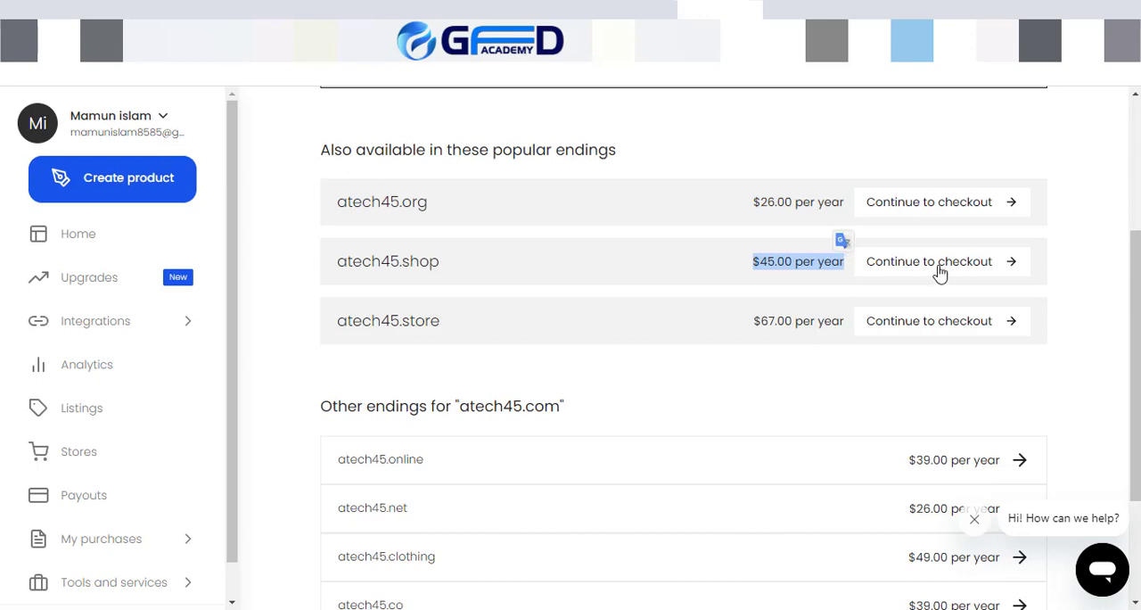
pyautogui.scroll(-2, 682, 482)
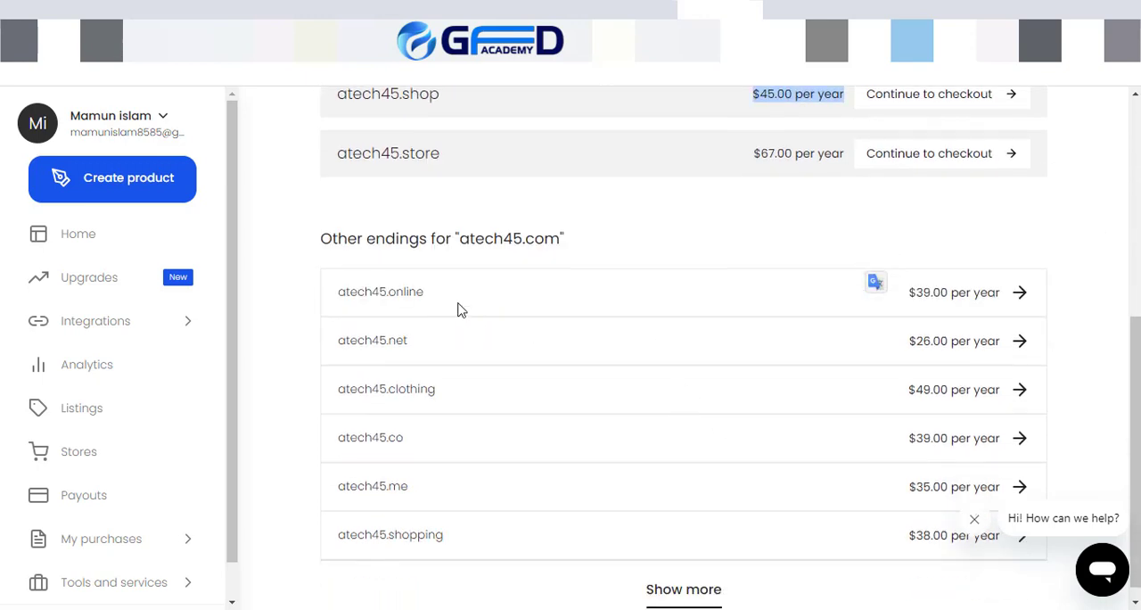
pyautogui.moveTo(338, 287); pyautogui.dragTo(488, 297)
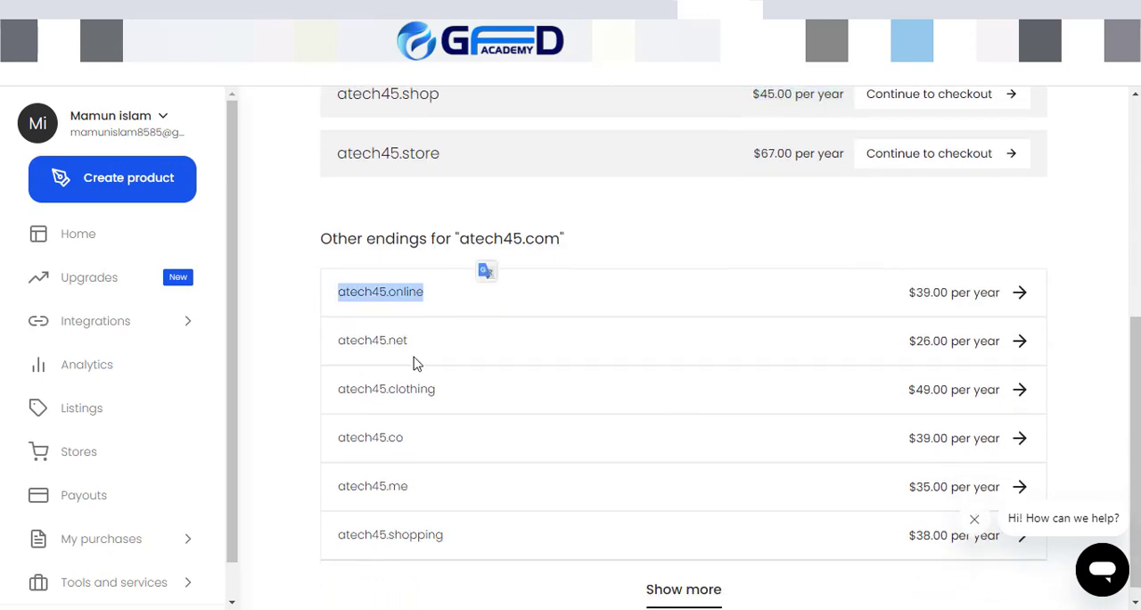
pyautogui.moveTo(356, 352); pyautogui.dragTo(451, 348)
pyautogui.moveTo(363, 437); pyautogui.dragTo(364, 486)
pyautogui.scroll(4, 553, 470)
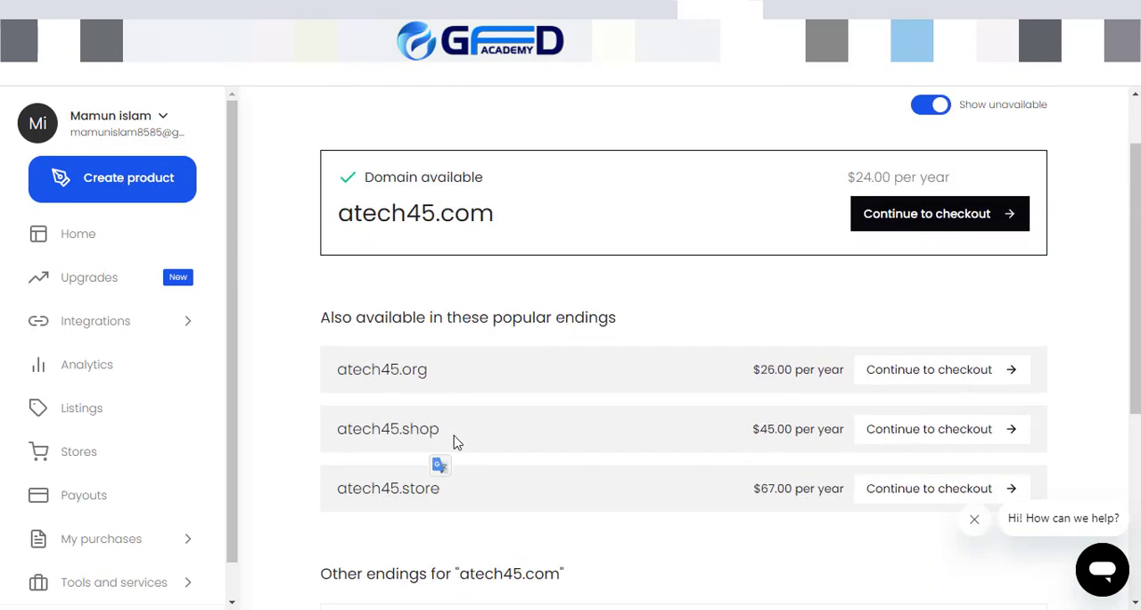
# Step: Compare the popular endings .org, .shop and .store for atech45, focusing on the yearly price of atech45.shop
pyautogui.moveTo(294, 317); pyautogui.dragTo(647, 329)
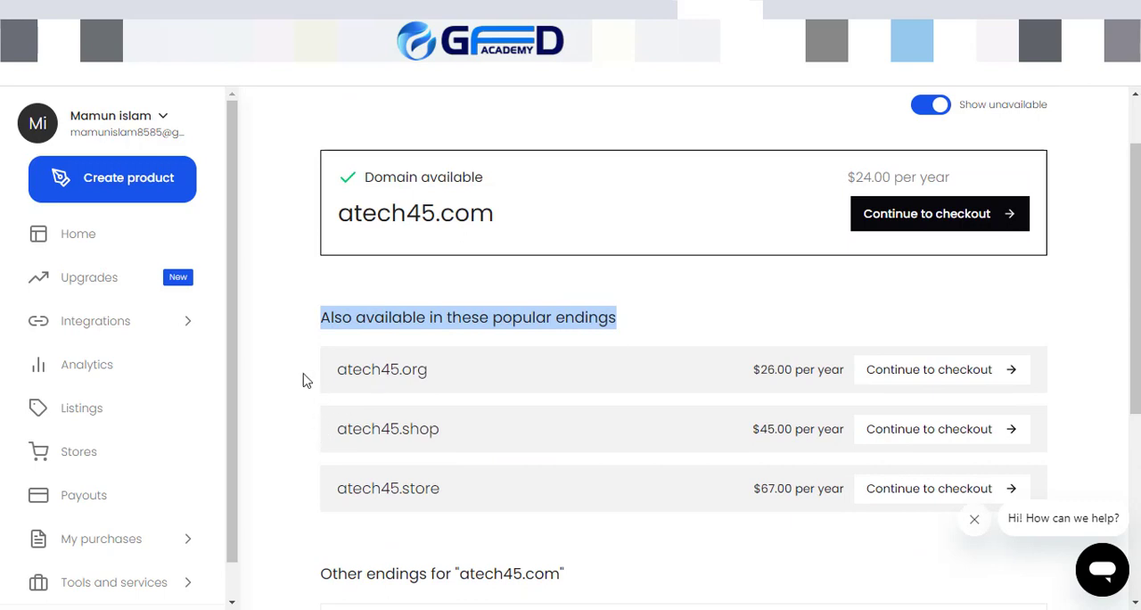
pyautogui.moveTo(303, 375); pyautogui.dragTo(472, 506)
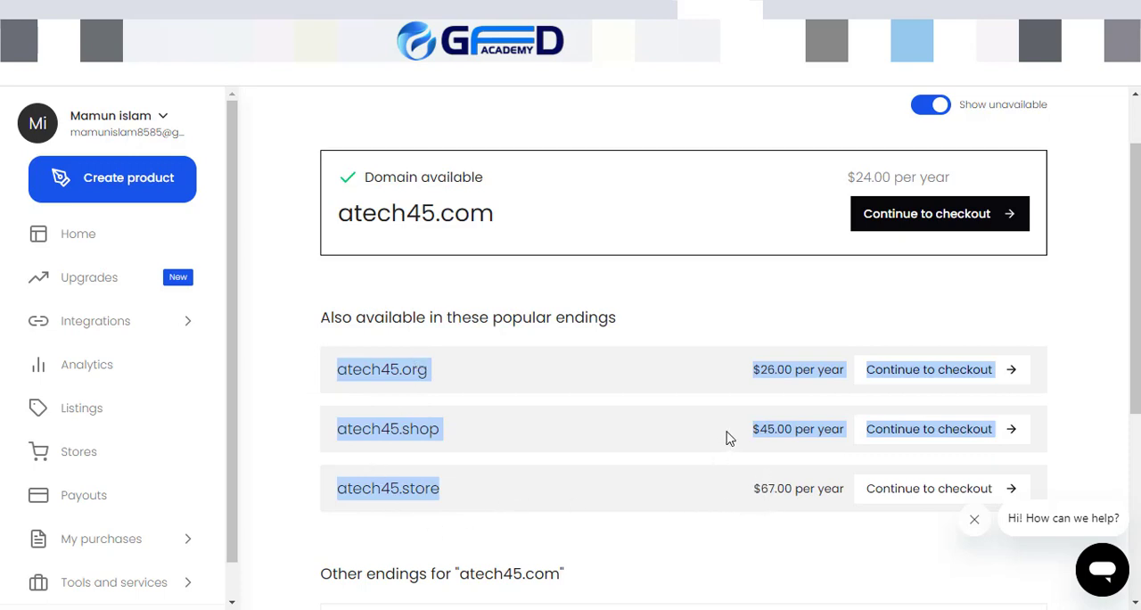
pyautogui.click(772, 434)
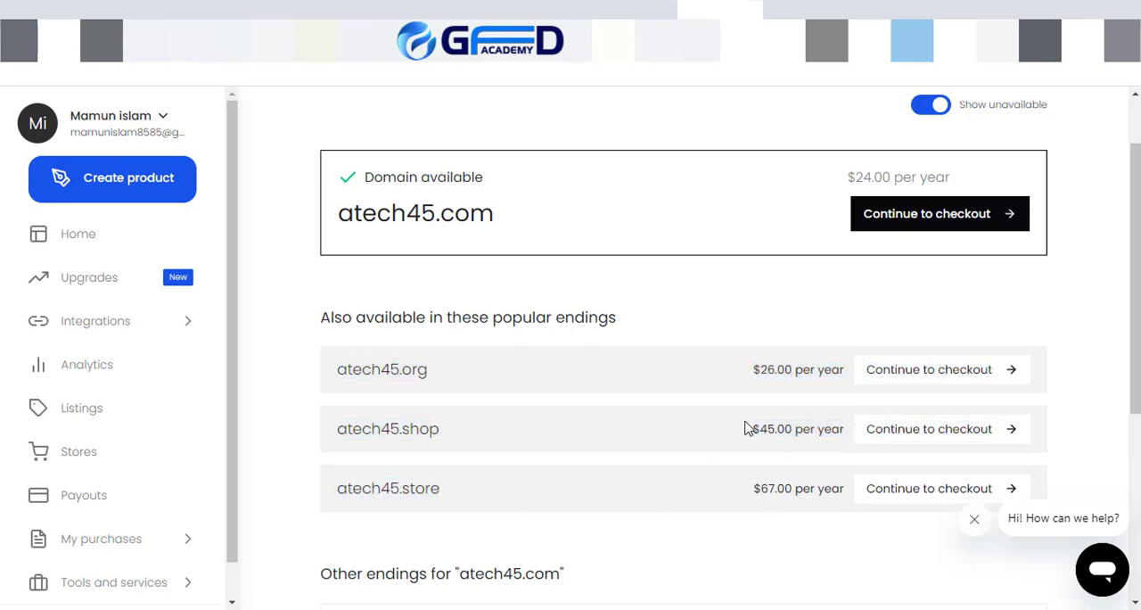
pyautogui.moveTo(747, 429); pyautogui.dragTo(830, 417)
# Step: Continue to checkout with atech45.shop and look through the personal information form, address fields and order summary
pyautogui.click(917, 431)
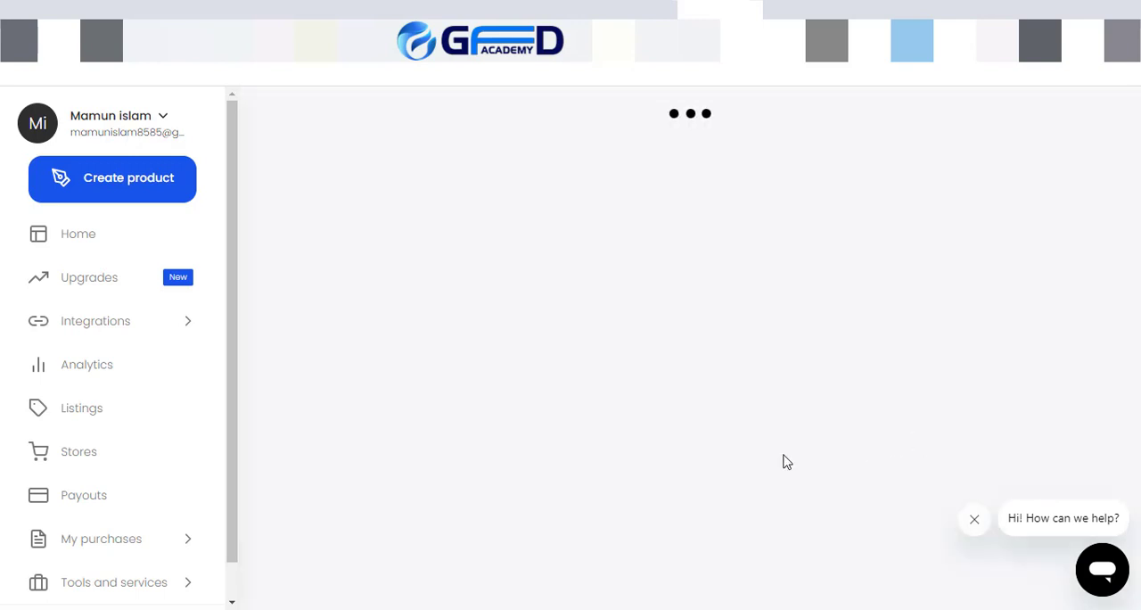
pyautogui.scroll(-1, 535, 385)
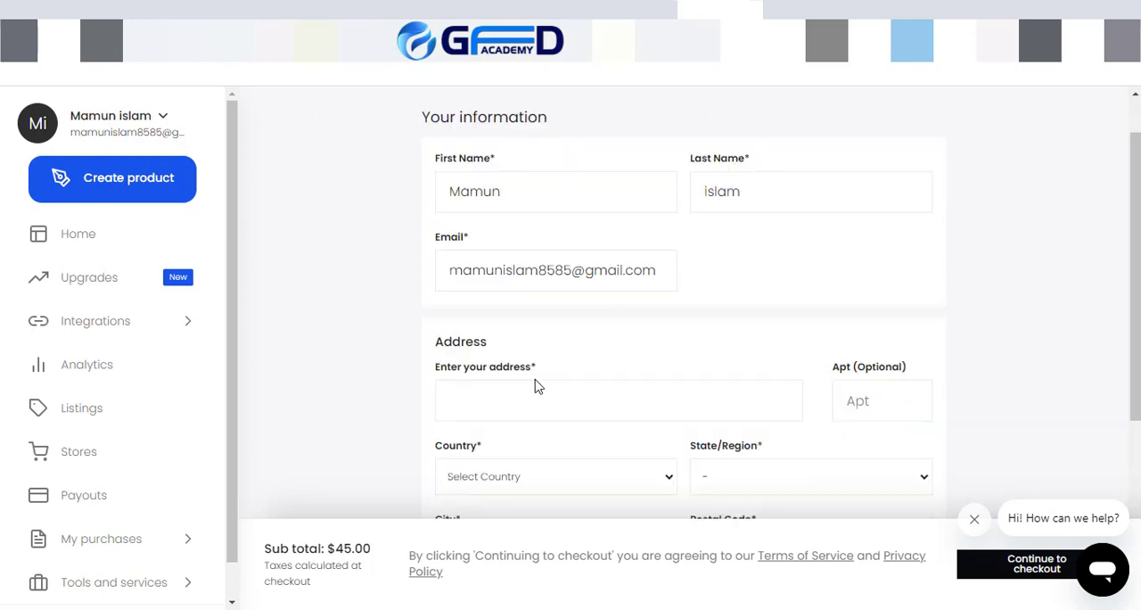
pyautogui.scroll(-4, 535, 385)
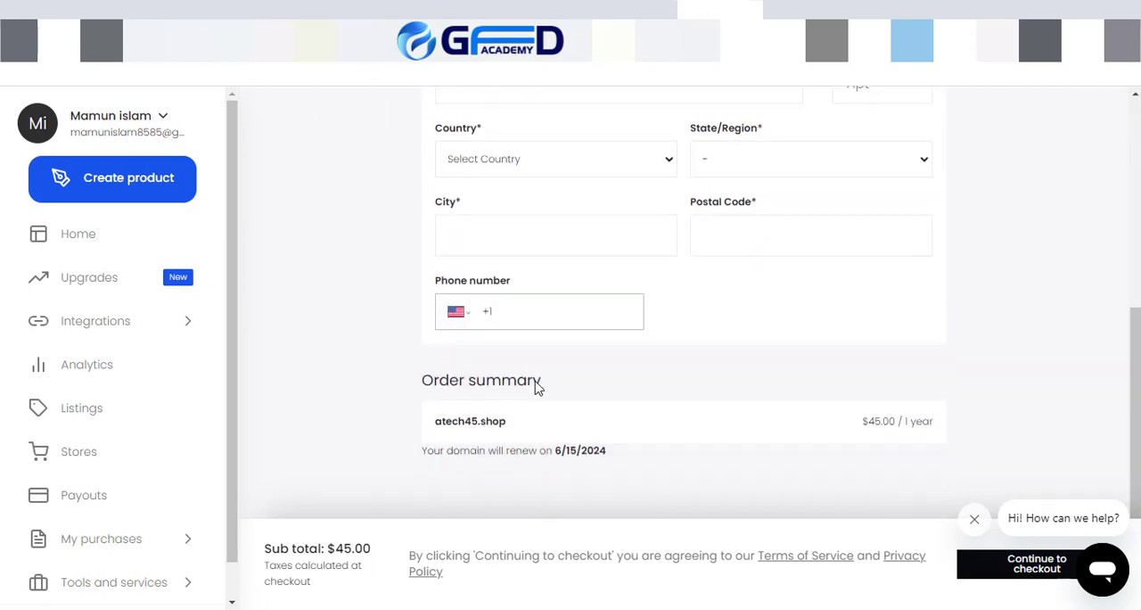
pyautogui.scroll(5, 535, 385)
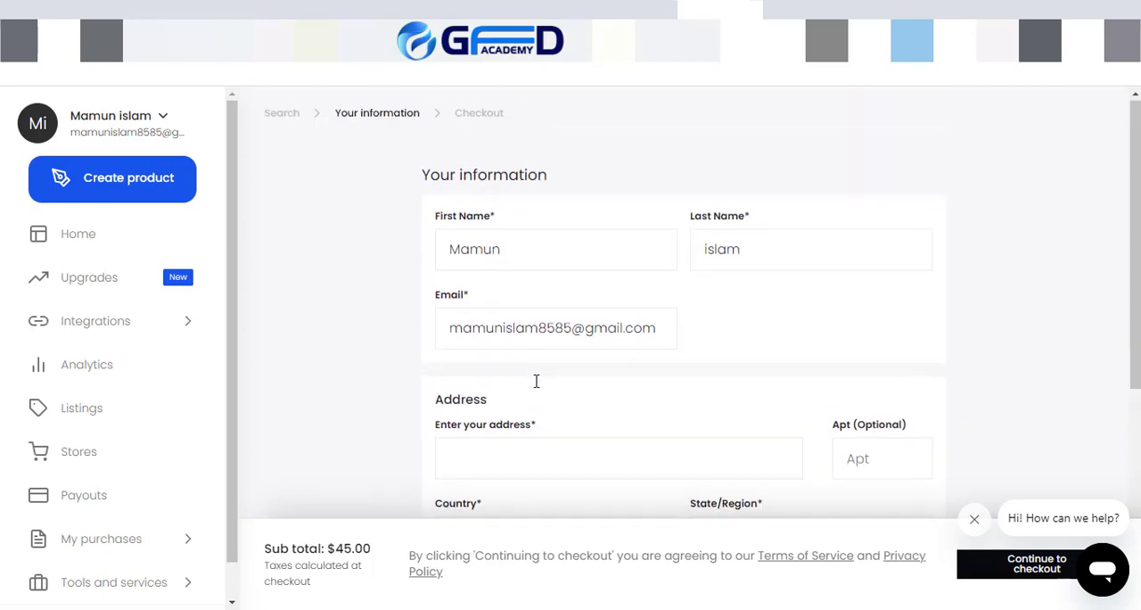
pyautogui.scroll(-3, 535, 380)
pyautogui.scroll(3, 540, 395)
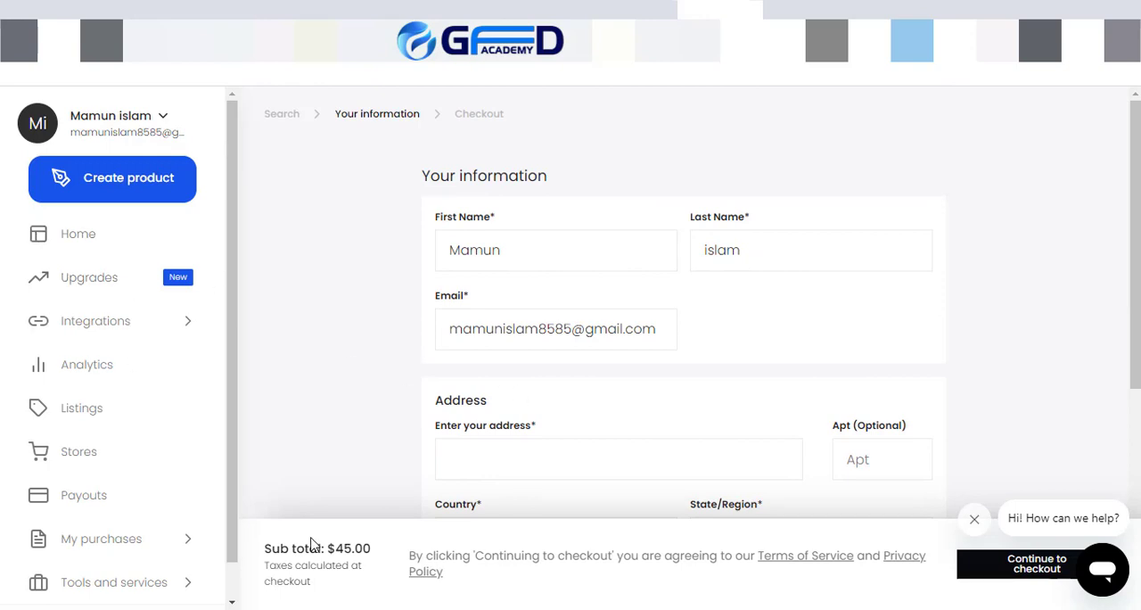
# Step: Leave the domain checkout, return to the T-Shart design store page and look over its domain and social profile sections
pyautogui.scroll(-1, 94, 459)
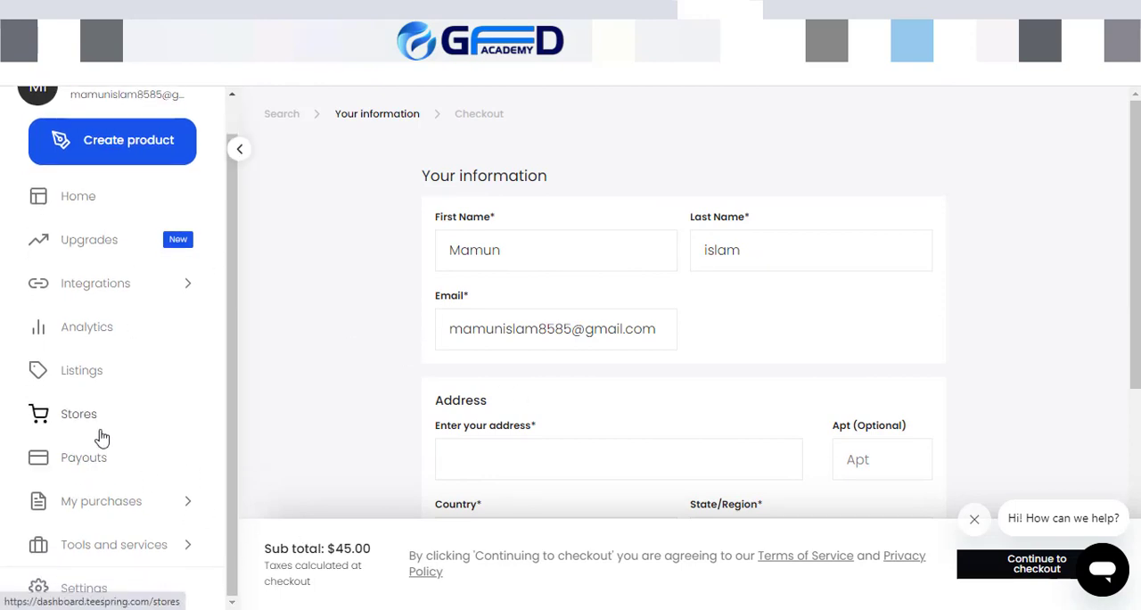
pyautogui.click(97, 431)
pyautogui.scroll(-3, 392, 303)
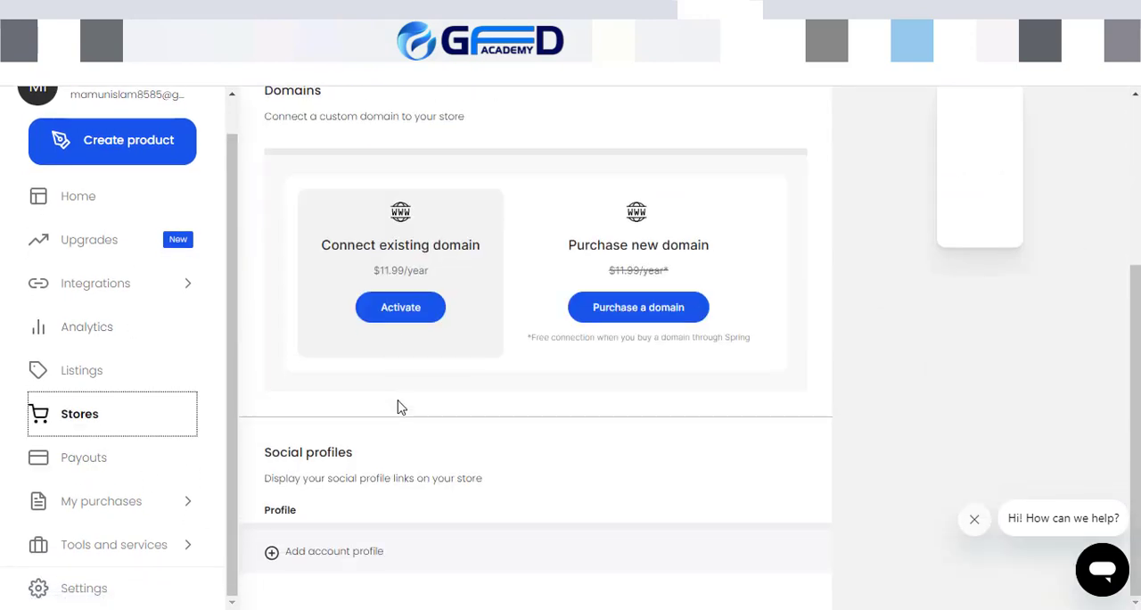
pyautogui.scroll(2, 374, 424)
pyautogui.scroll(-2, 348, 441)
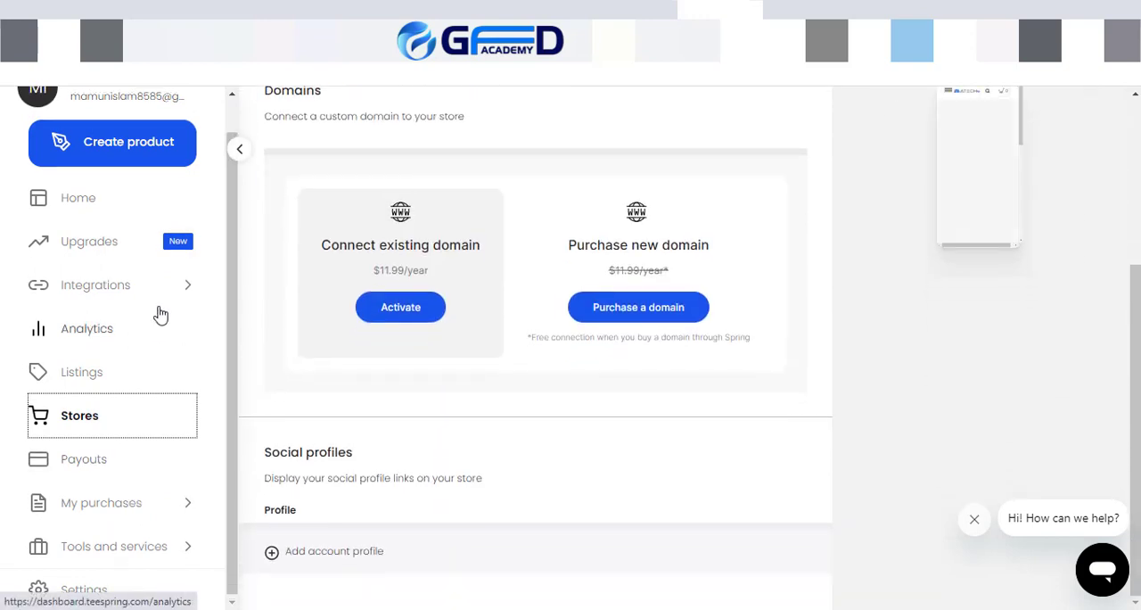
pyautogui.scroll(1, 153, 312)
pyautogui.scroll(3, 634, 421)
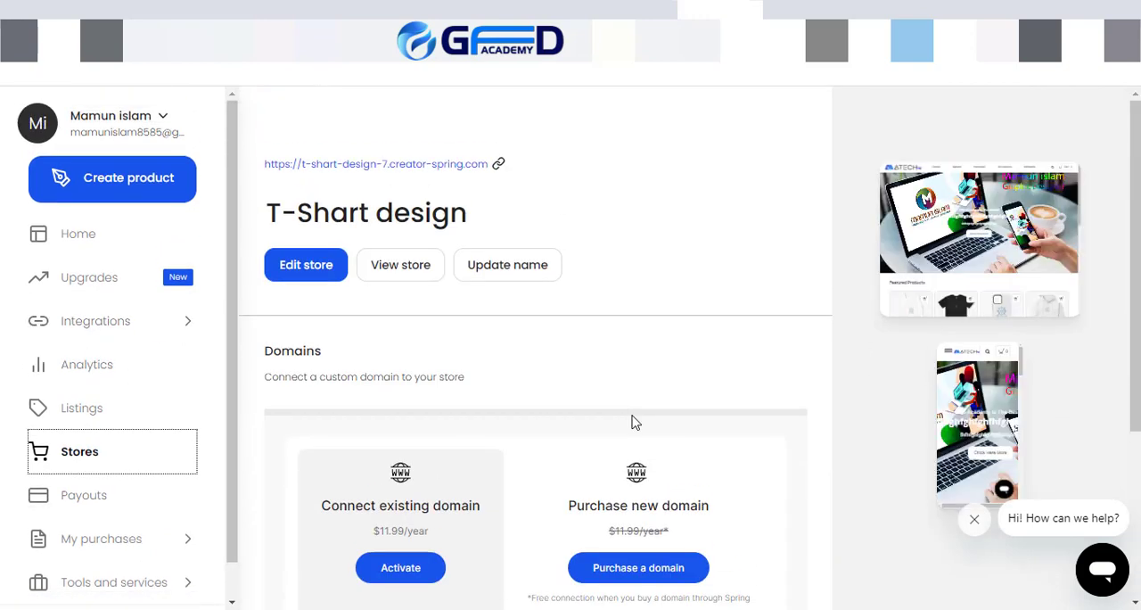